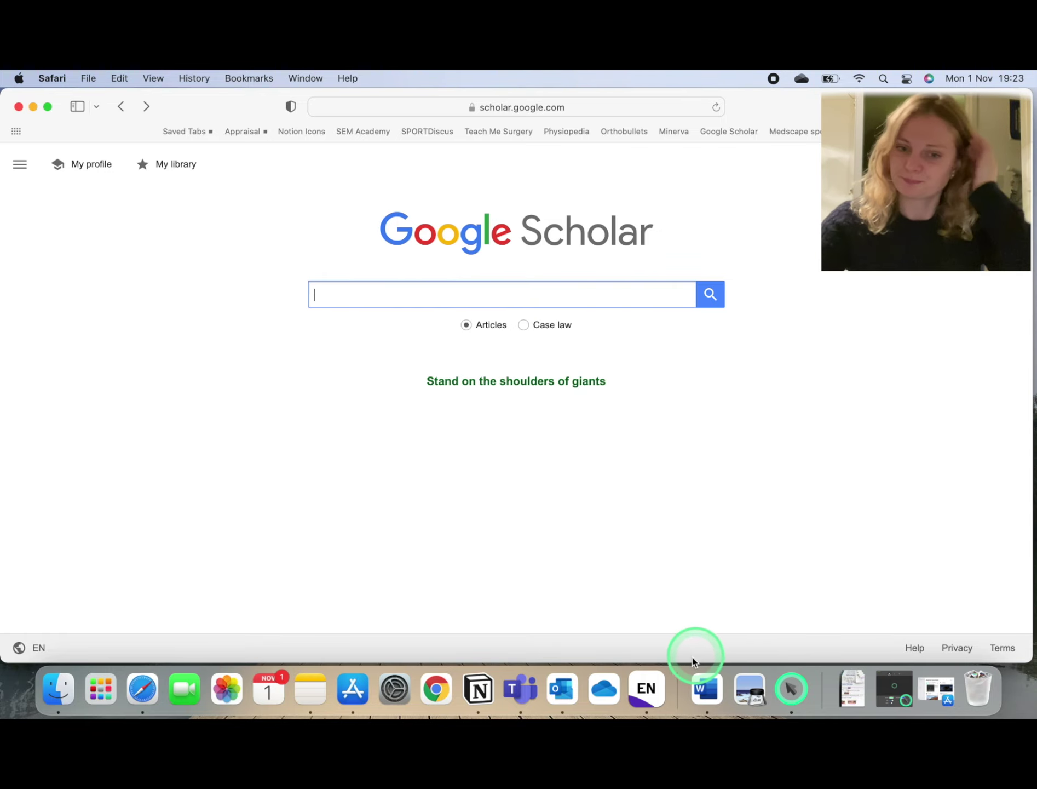
- Switch to EndNote and view the save options for a new reference library, leaving without creating one
left_click(654, 699)
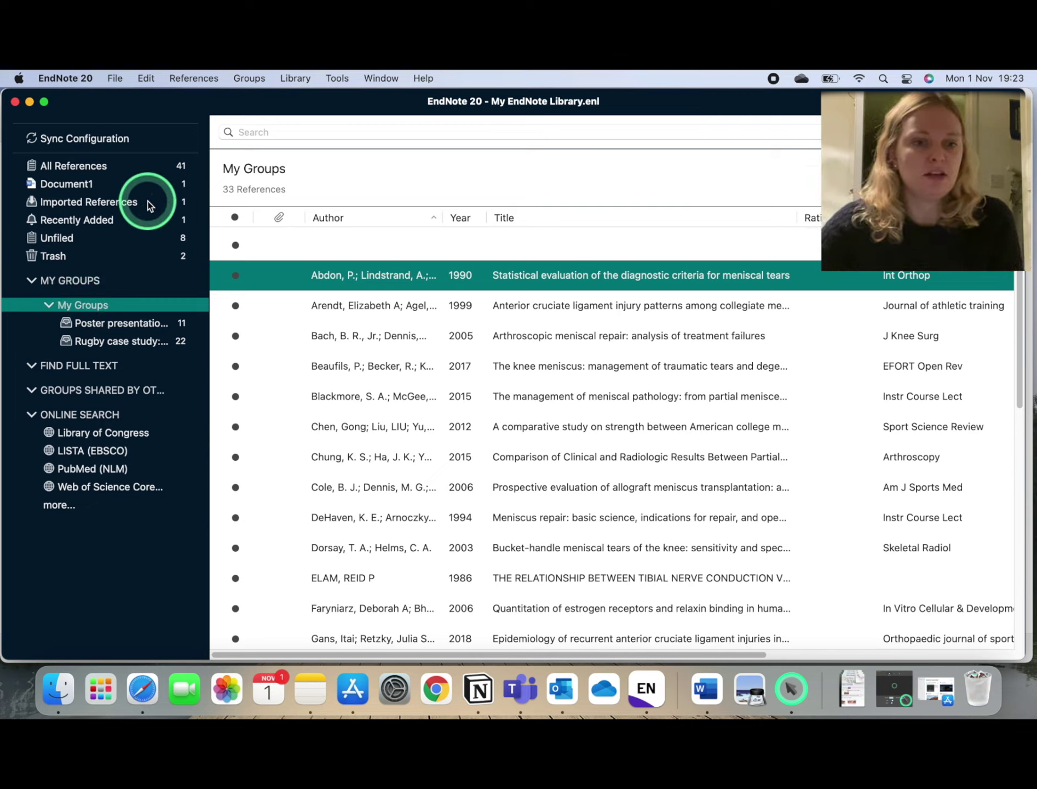
left_click(115, 78)
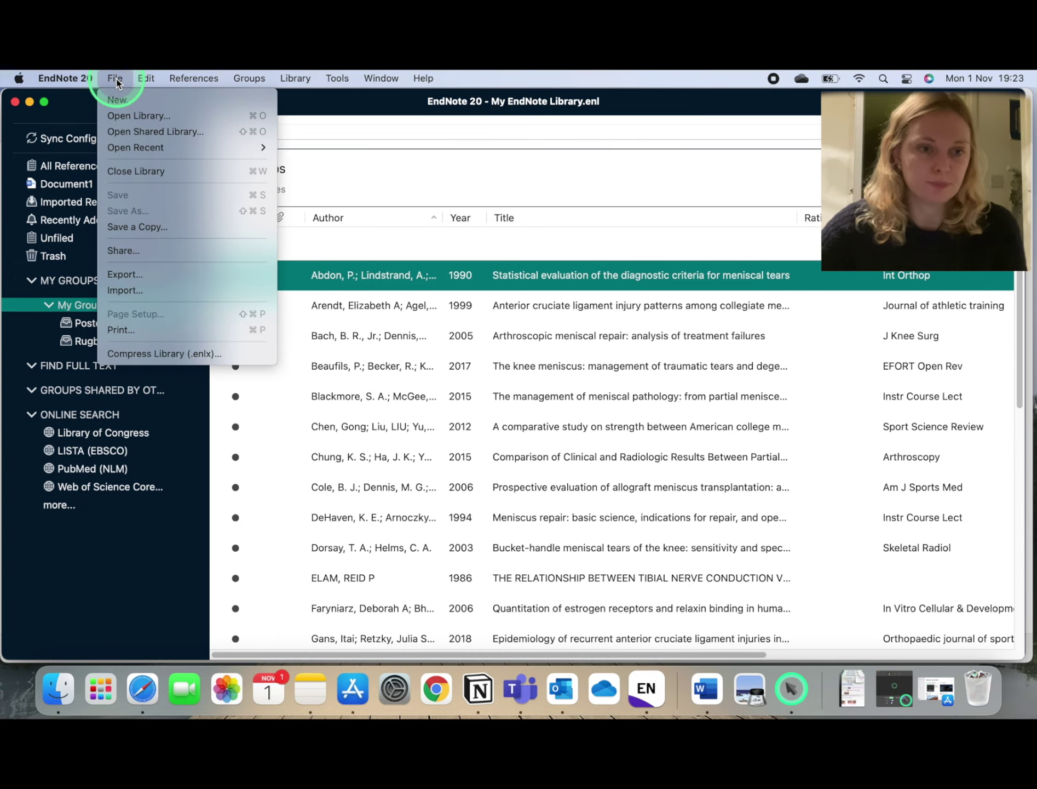
left_click(118, 100)
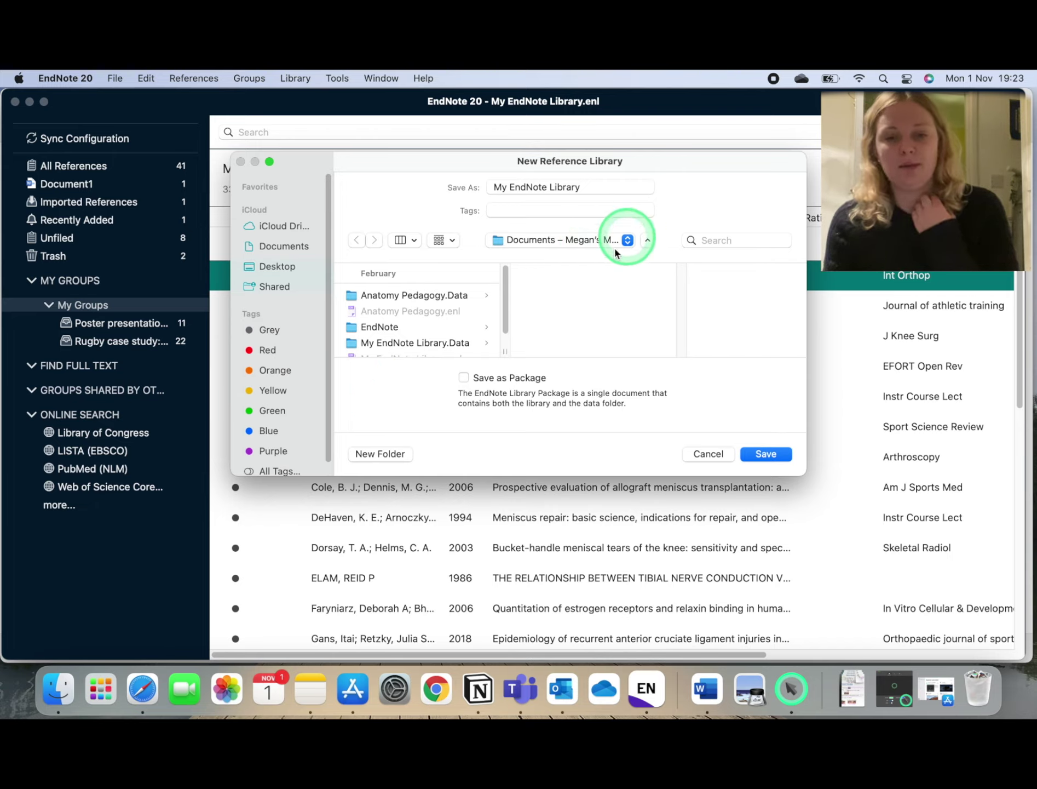
left_click(708, 454)
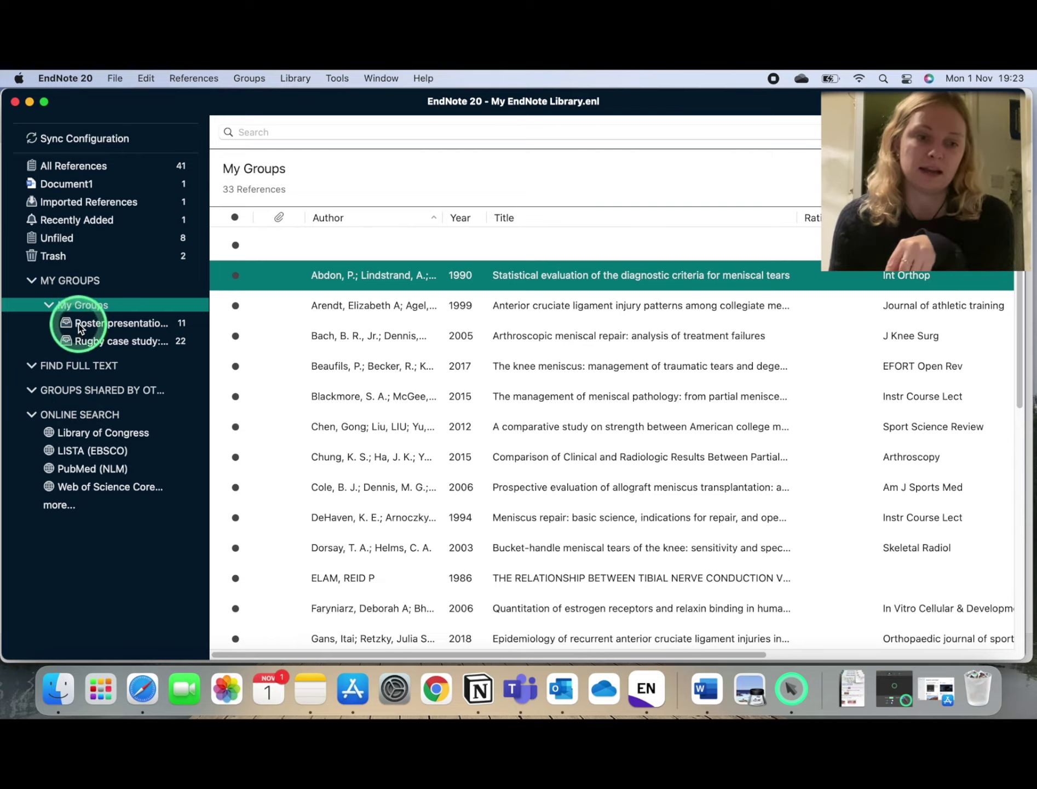
- Create a group named "Learning theories" in the My Groups set
right_click(88, 305)
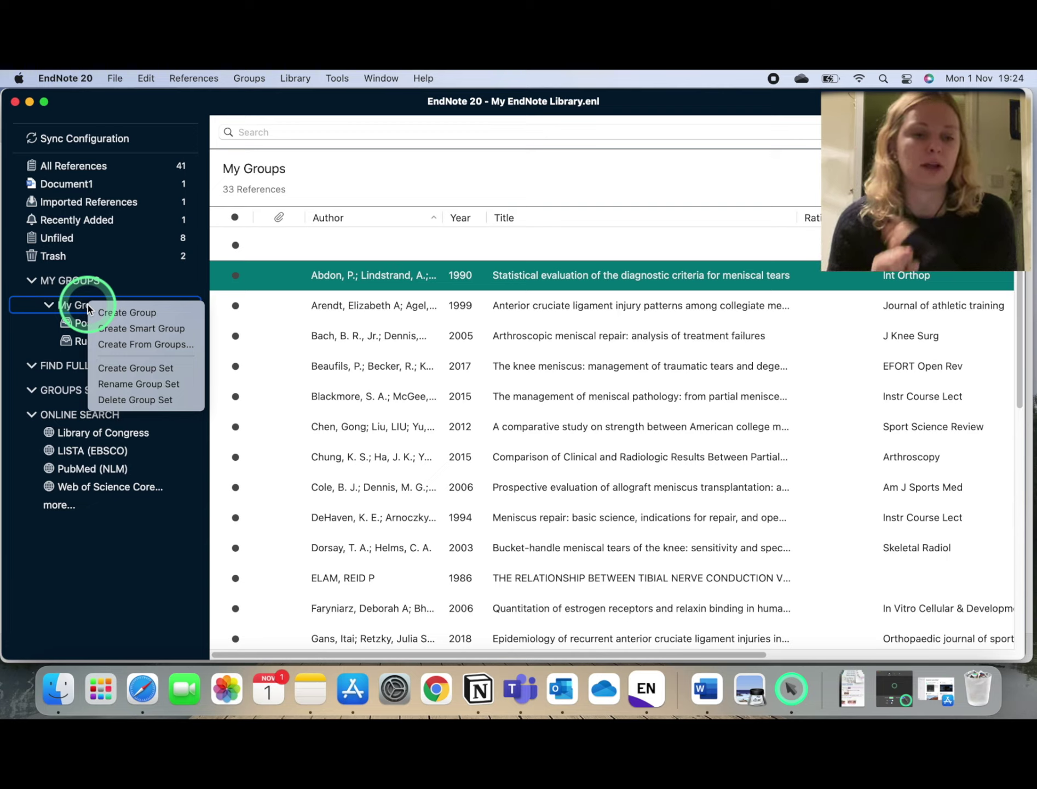
left_click(104, 312)
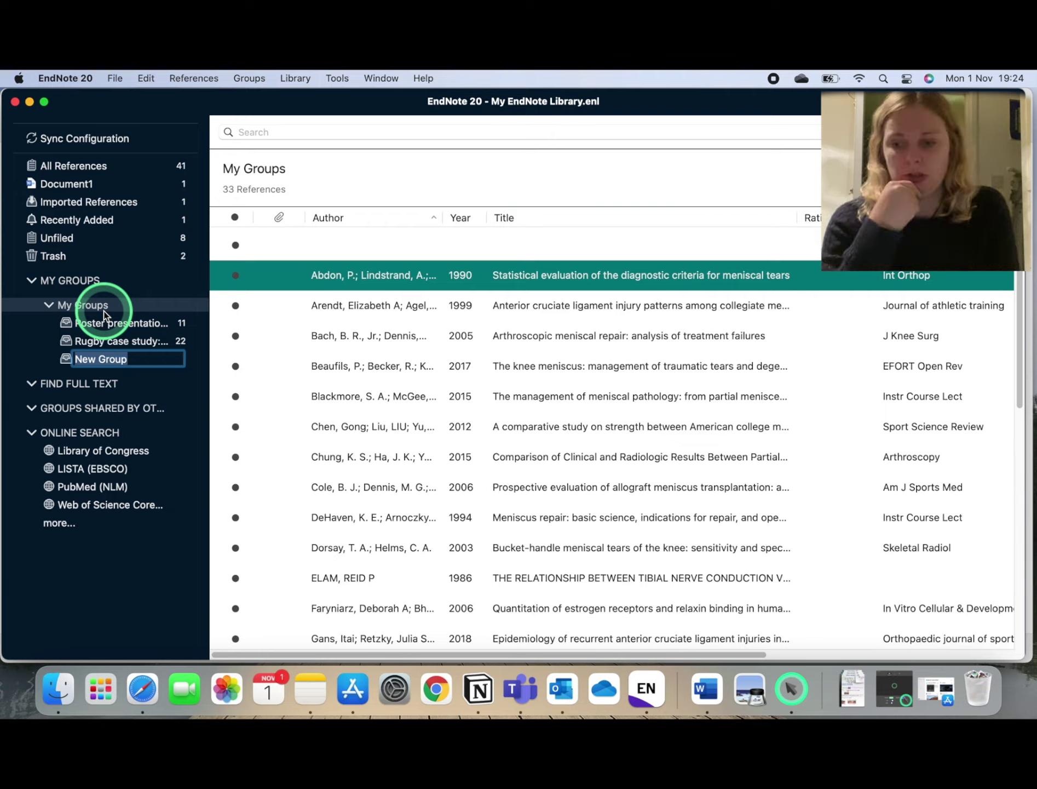
type("Learning th")
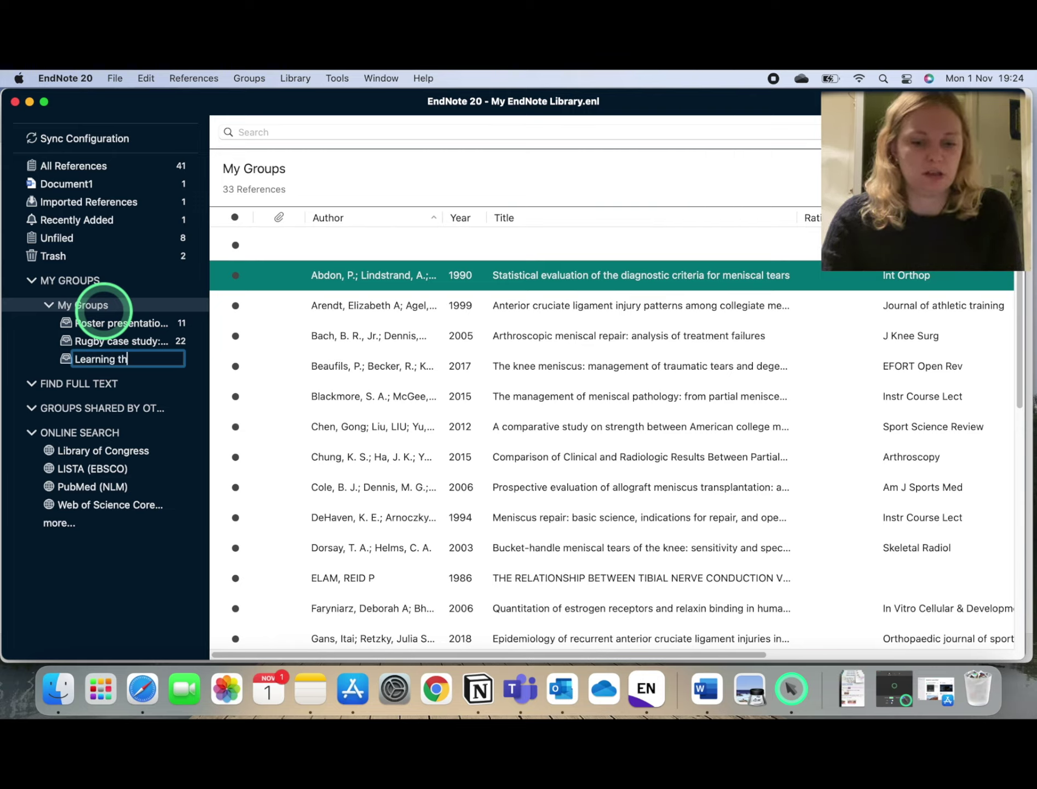
type("eories")
key("Return")
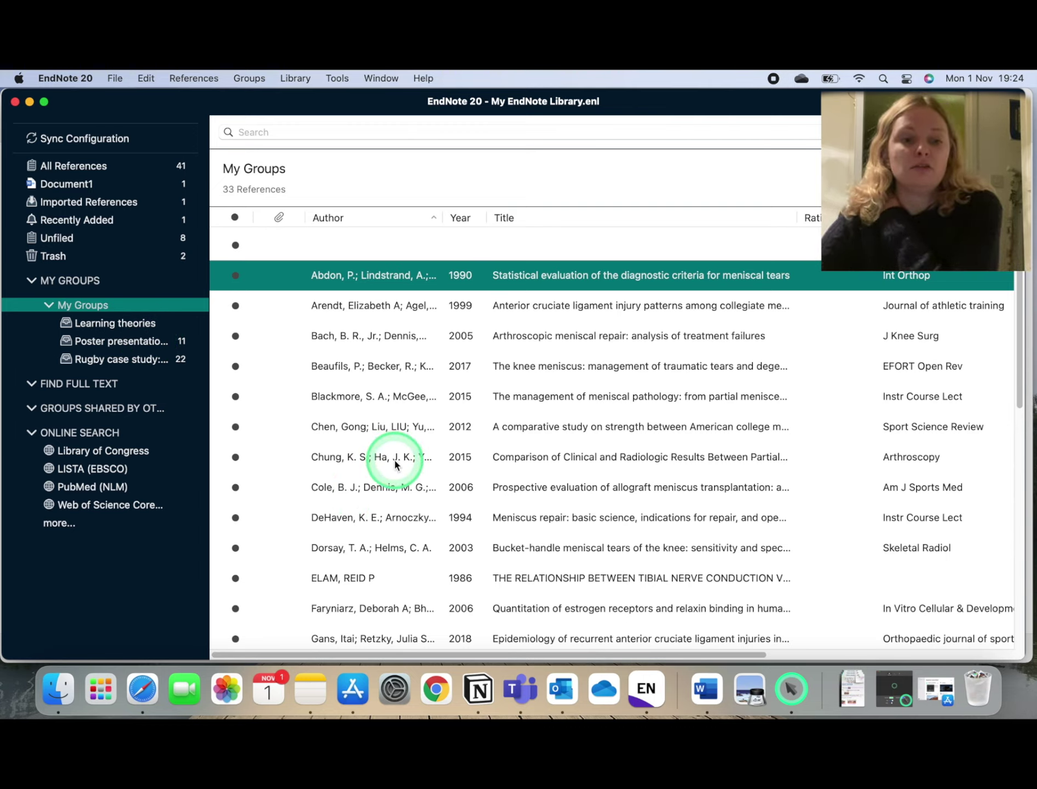
- View the references in the Poster presentation NCV, Rugby case study: meniscus and Learning theories groups
left_click(116, 342)
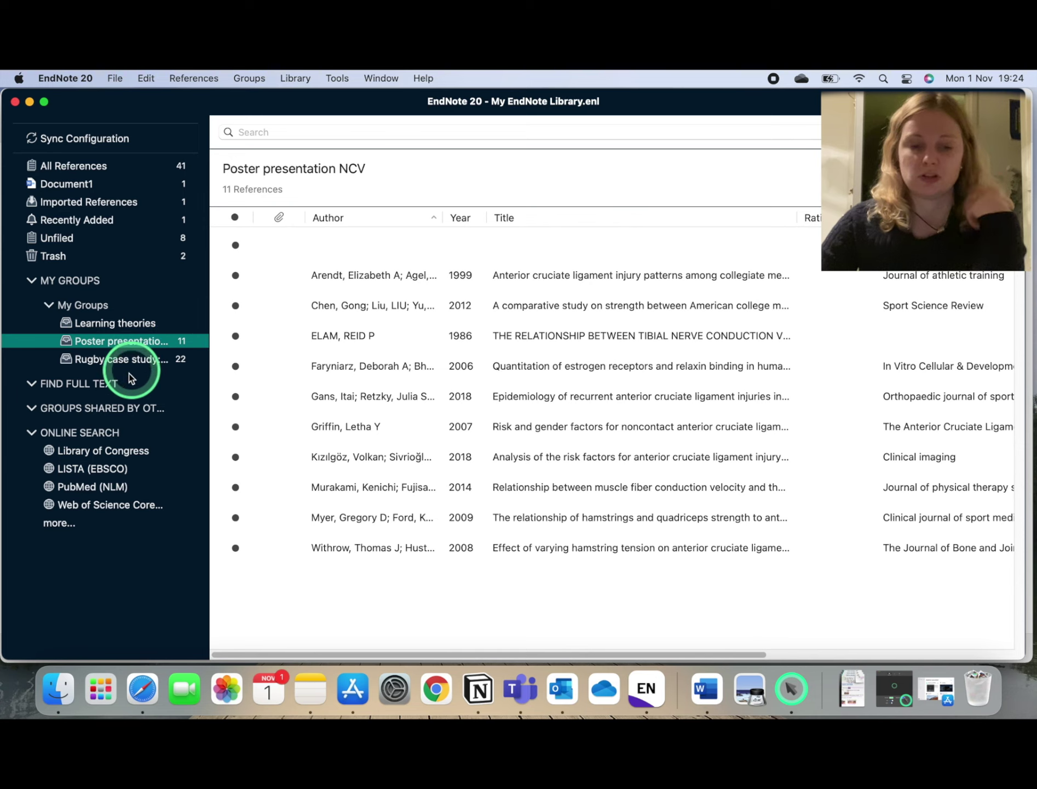
left_click(113, 360)
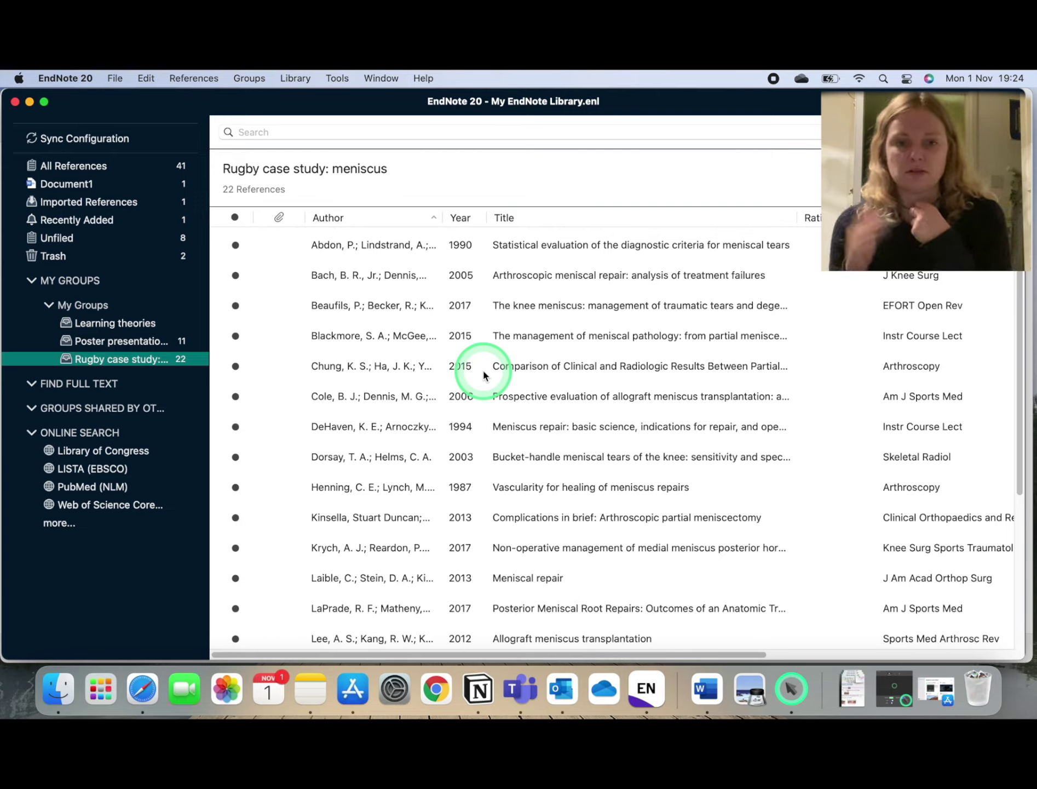
left_click(133, 328)
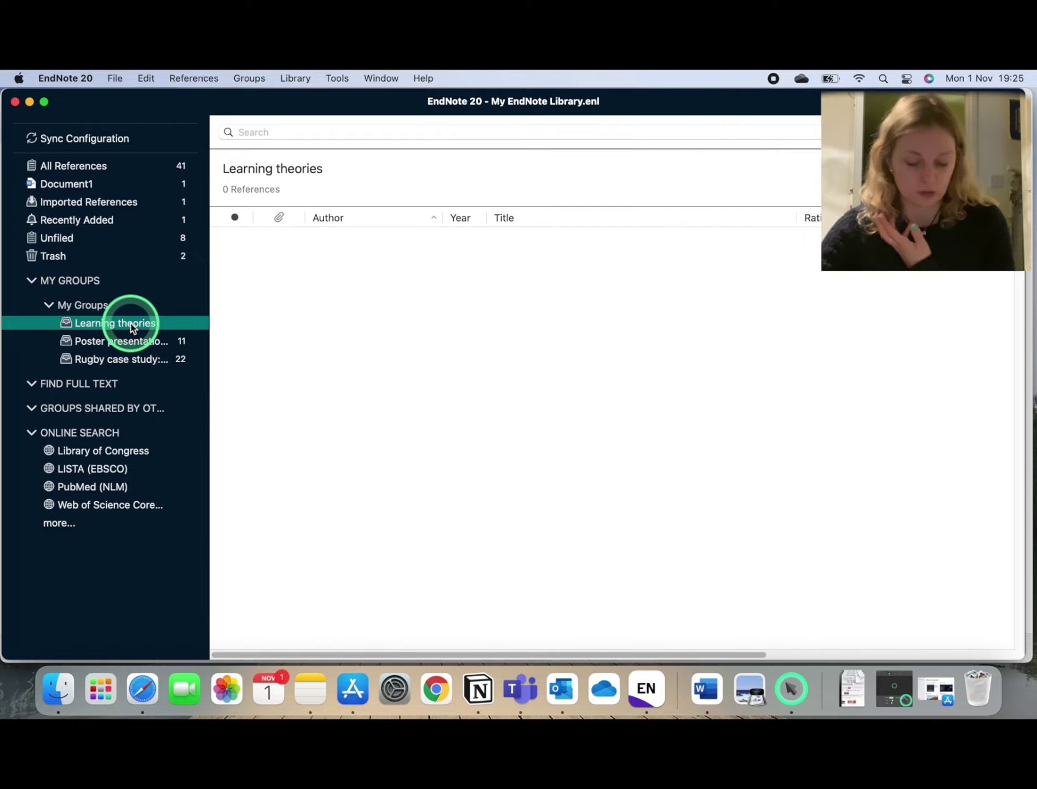
- View the available output styles in the Style Manager and close it
left_click(337, 80)
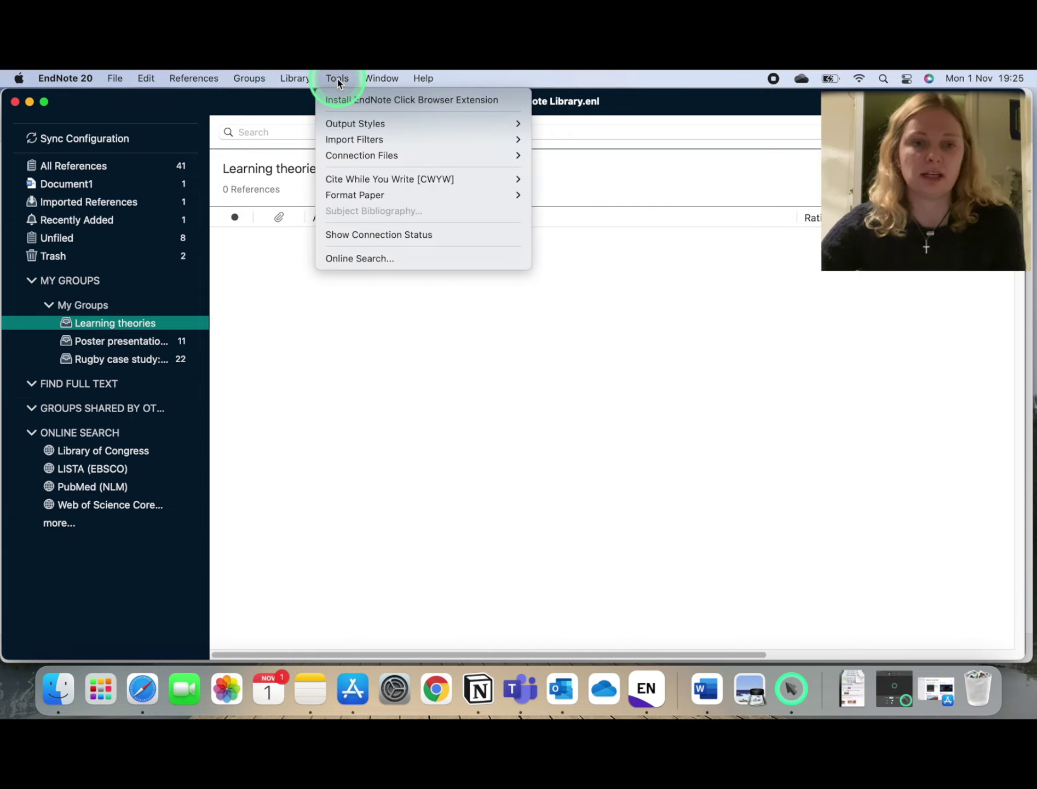
left_click(428, 125)
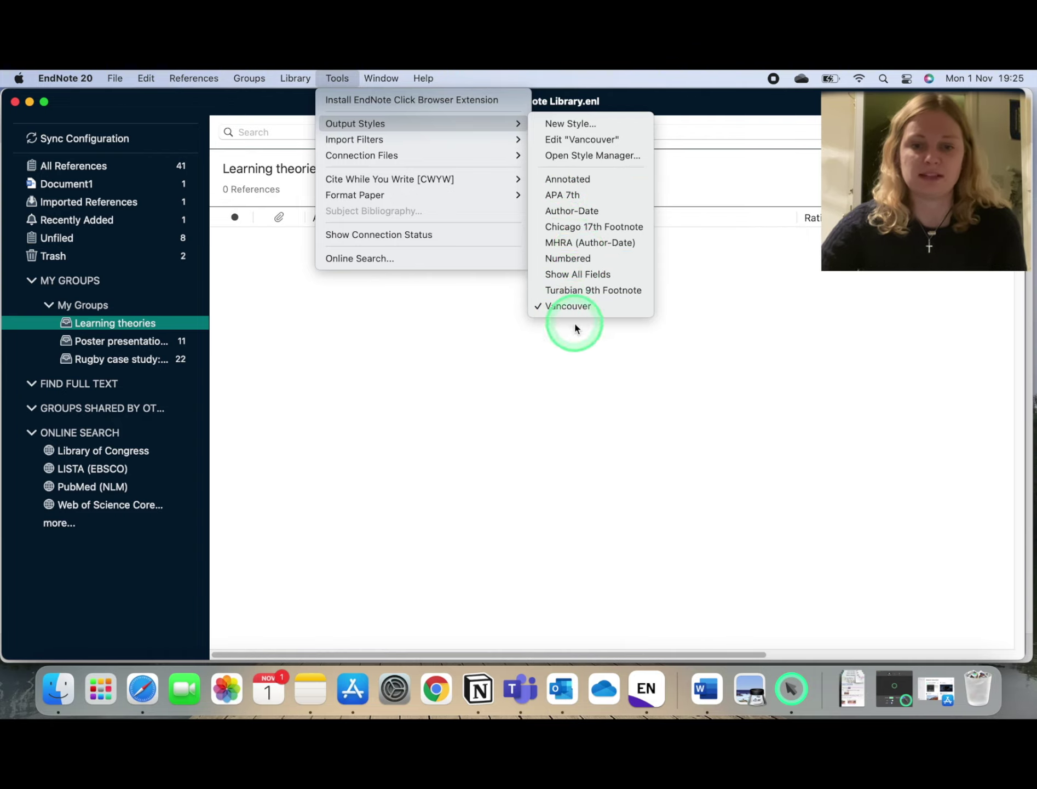
left_click(590, 155)
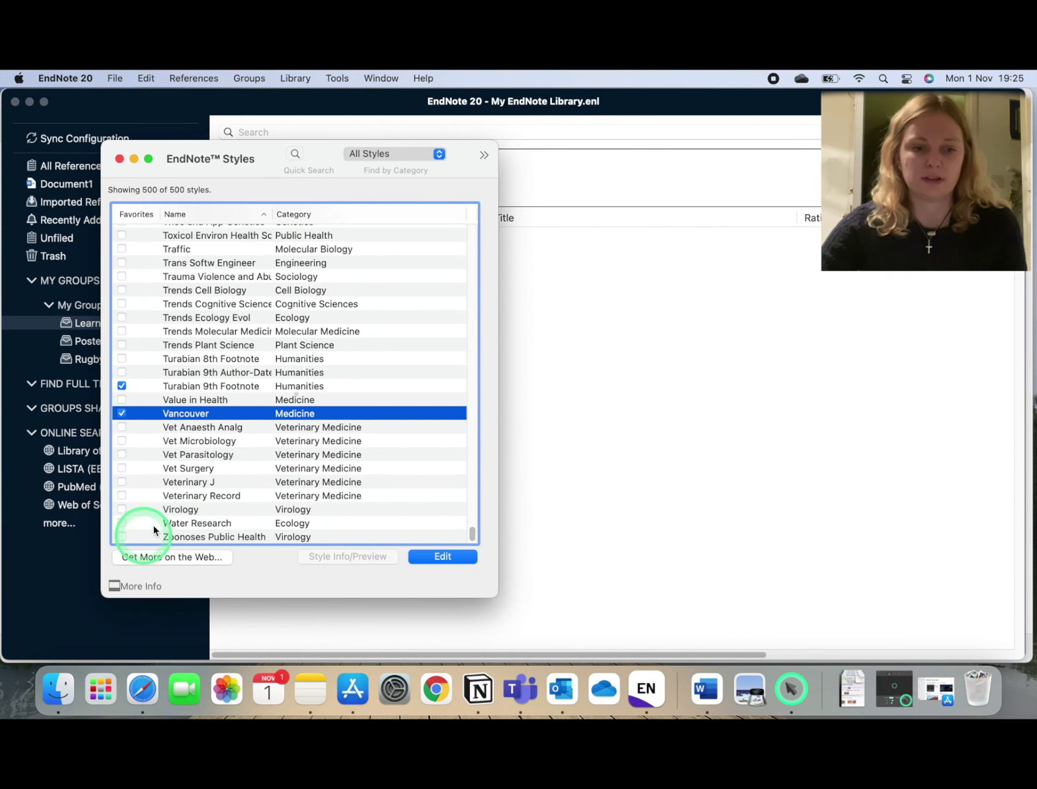
left_click(119, 159)
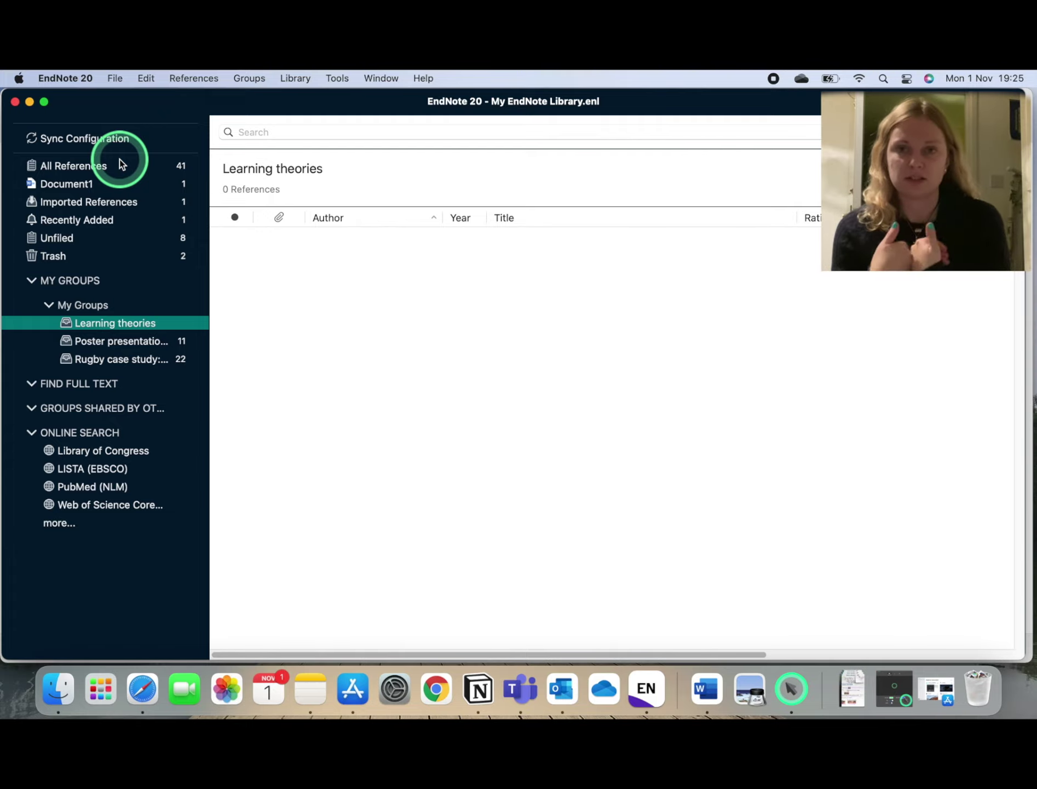
- Switch to Safari, check the bibliography manager option in Google Scholar's settings, and return to the Scholar home page
left_click(142, 692)
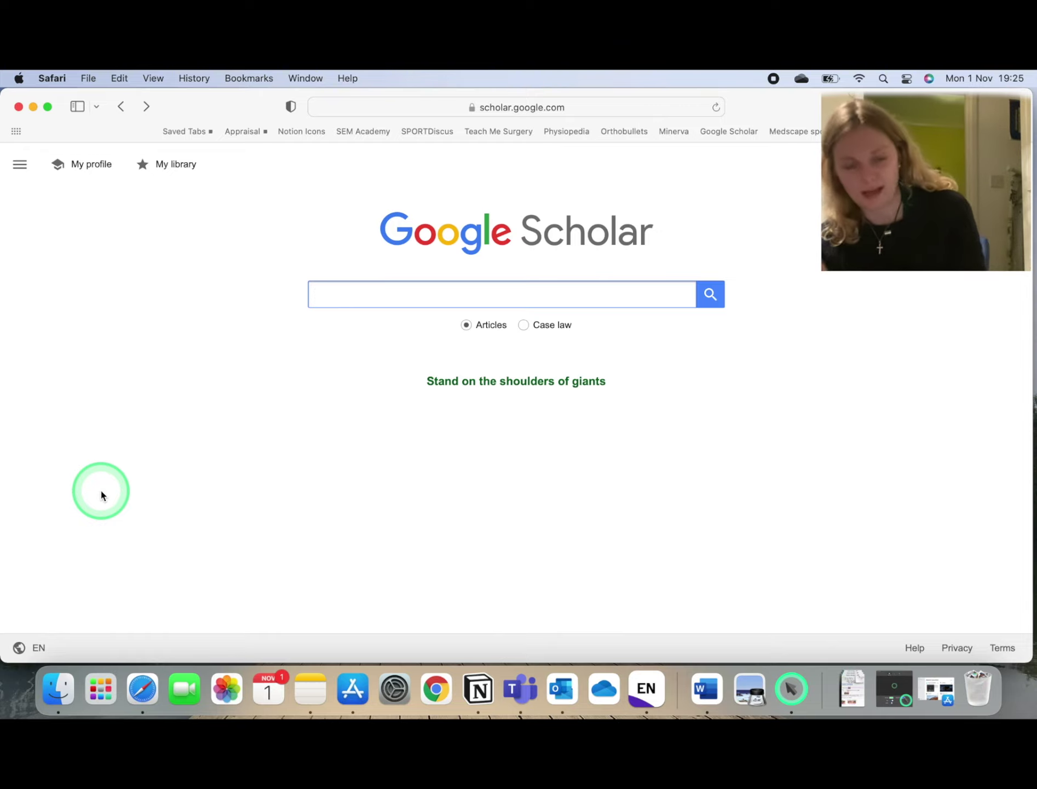
left_click(19, 166)
left_click(61, 382)
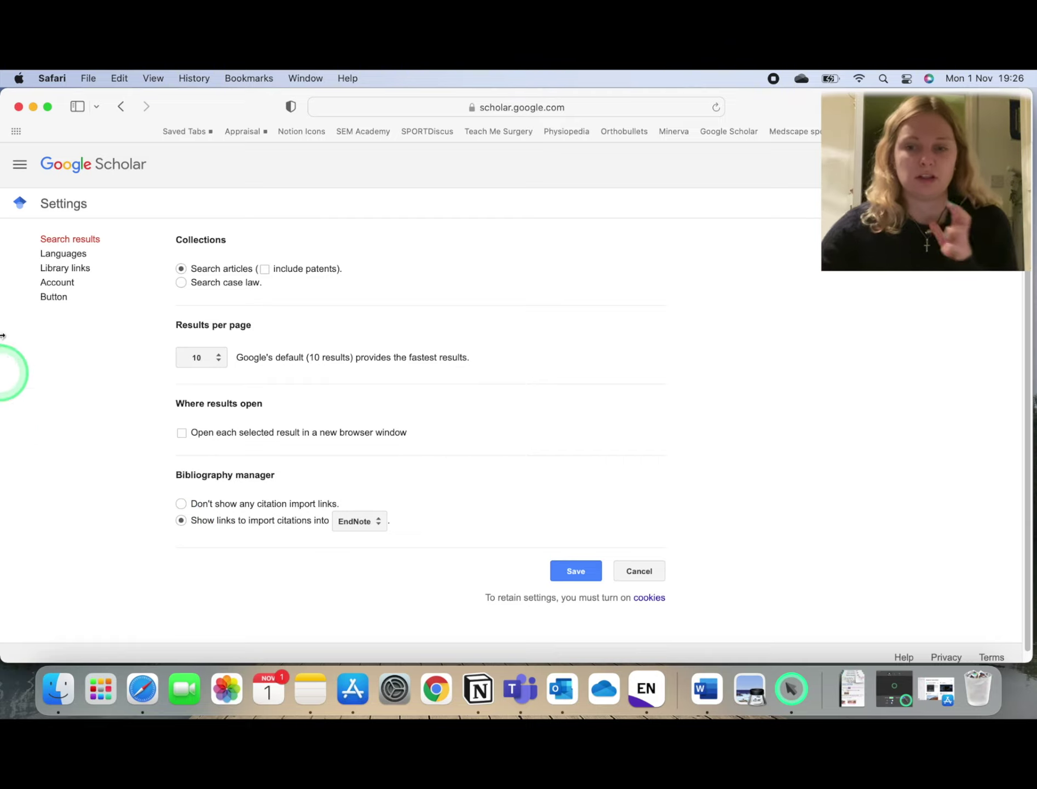
left_click(20, 164)
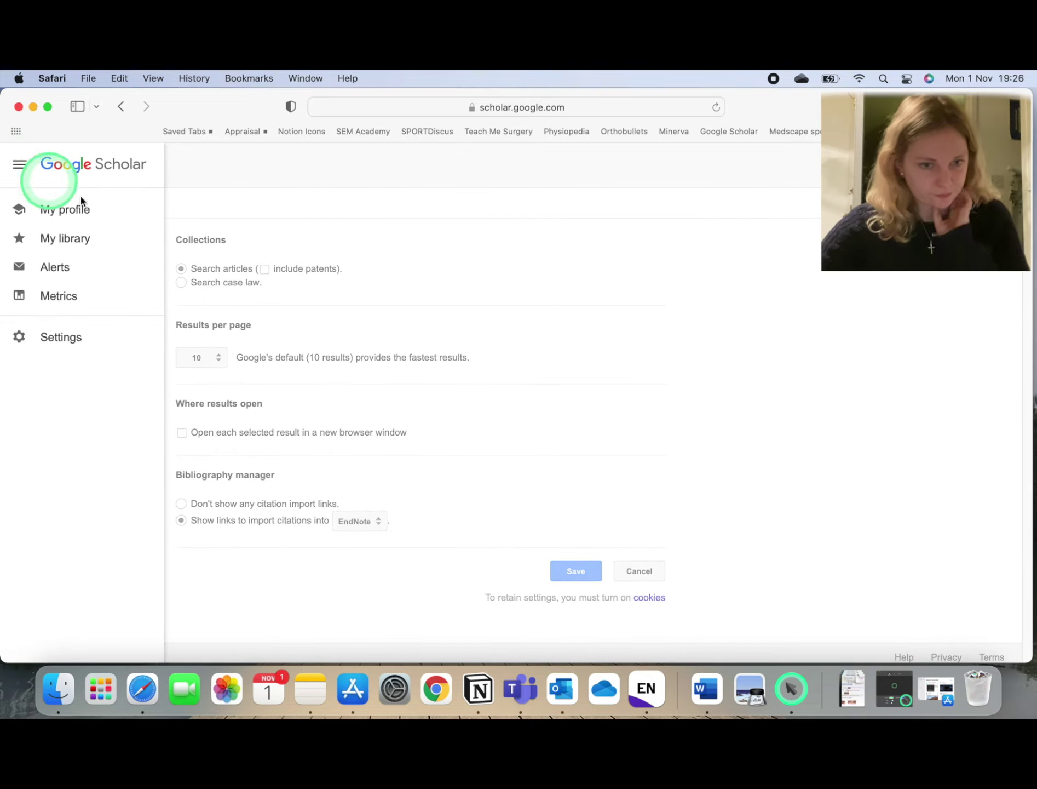
left_click(479, 303)
left_click(77, 163)
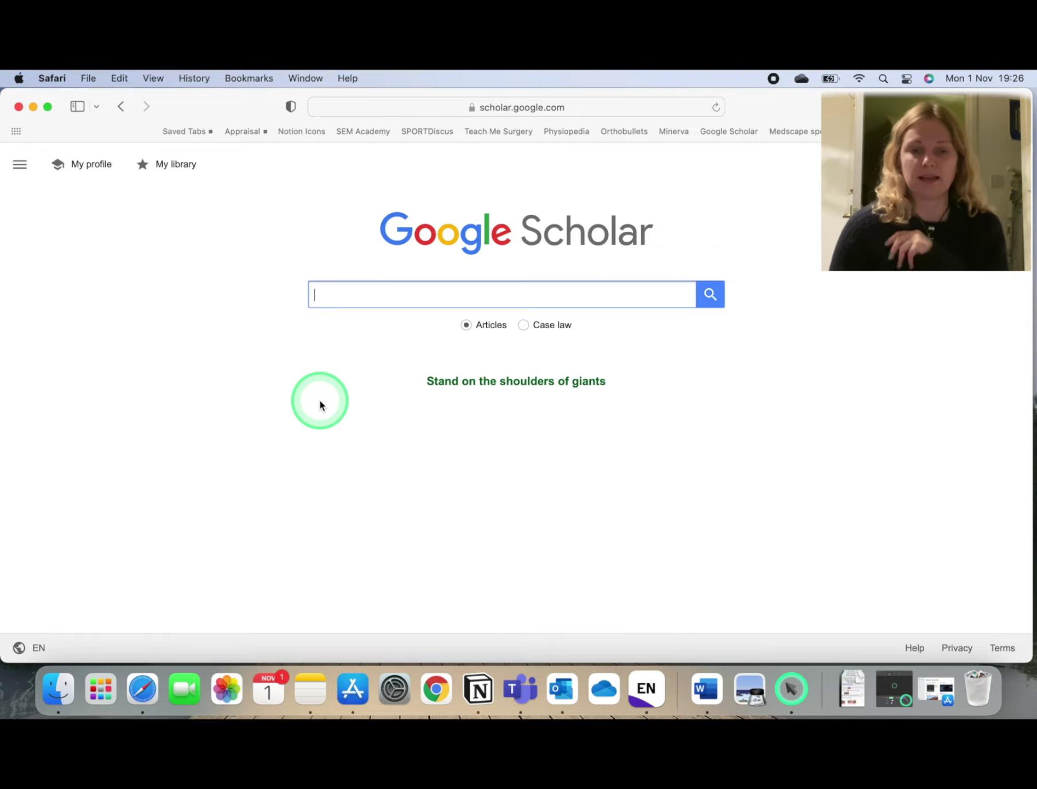
- Search Google Scholar for "PBL constructivism"
type("pbl")
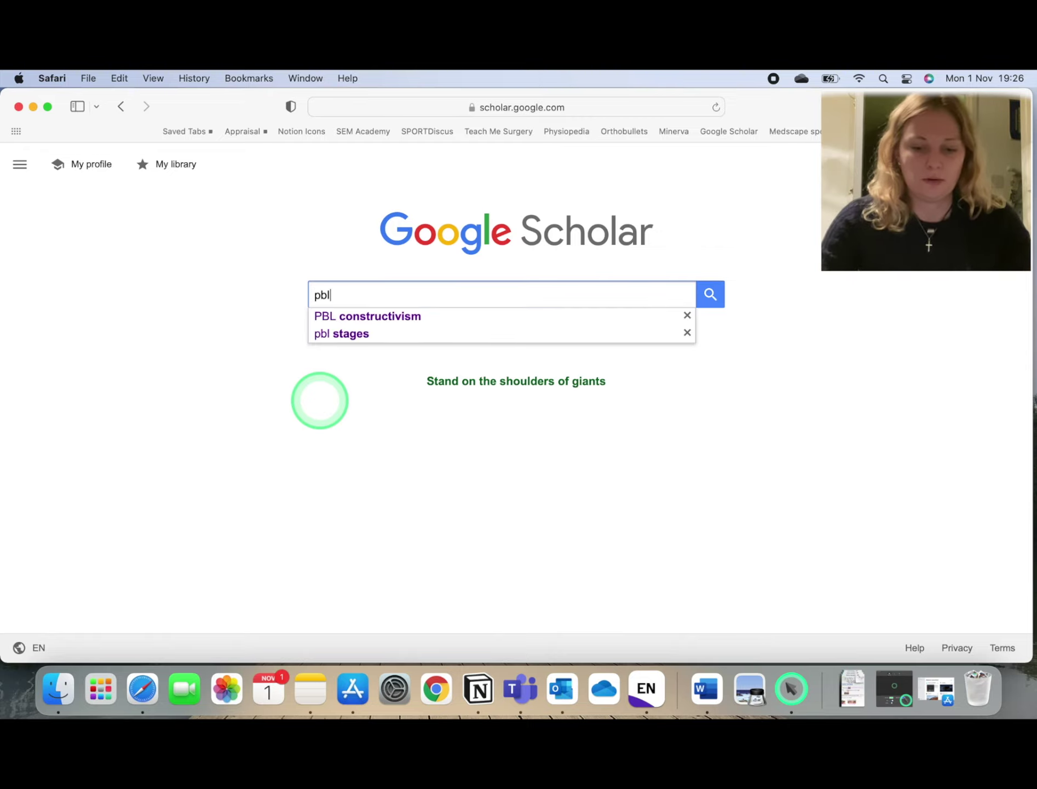
key("BackSpace")
key("BackSpace")
key("BackSpace")
type("bl")
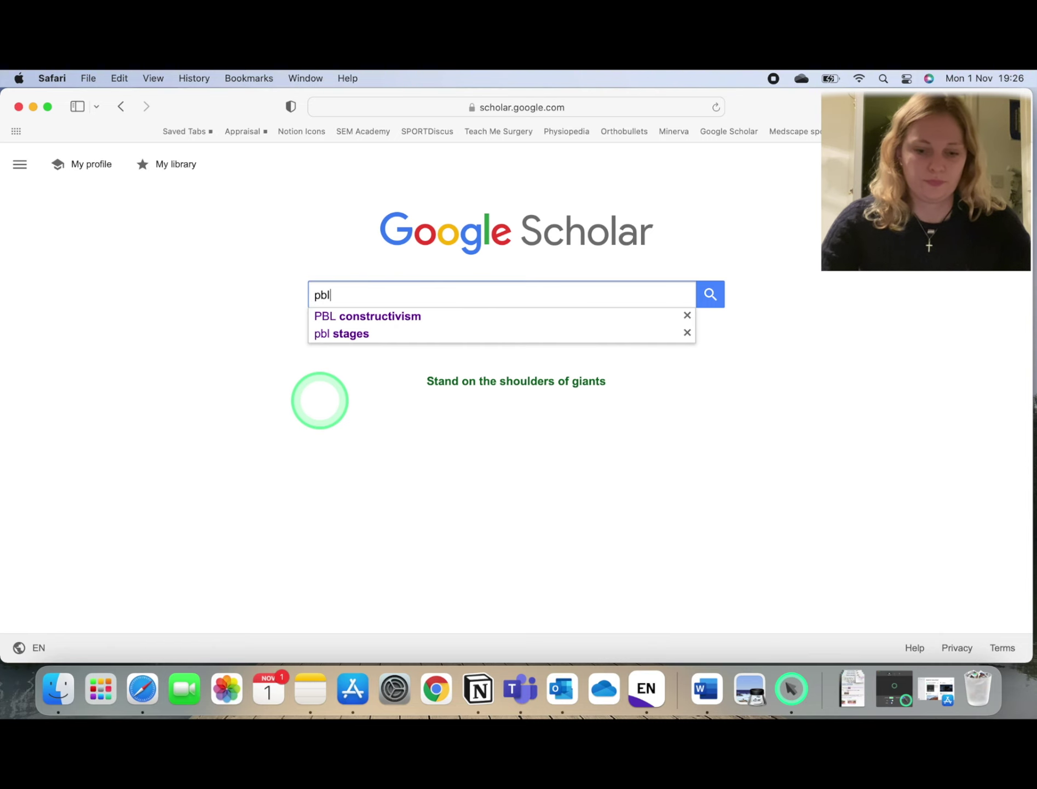
left_click(400, 316)
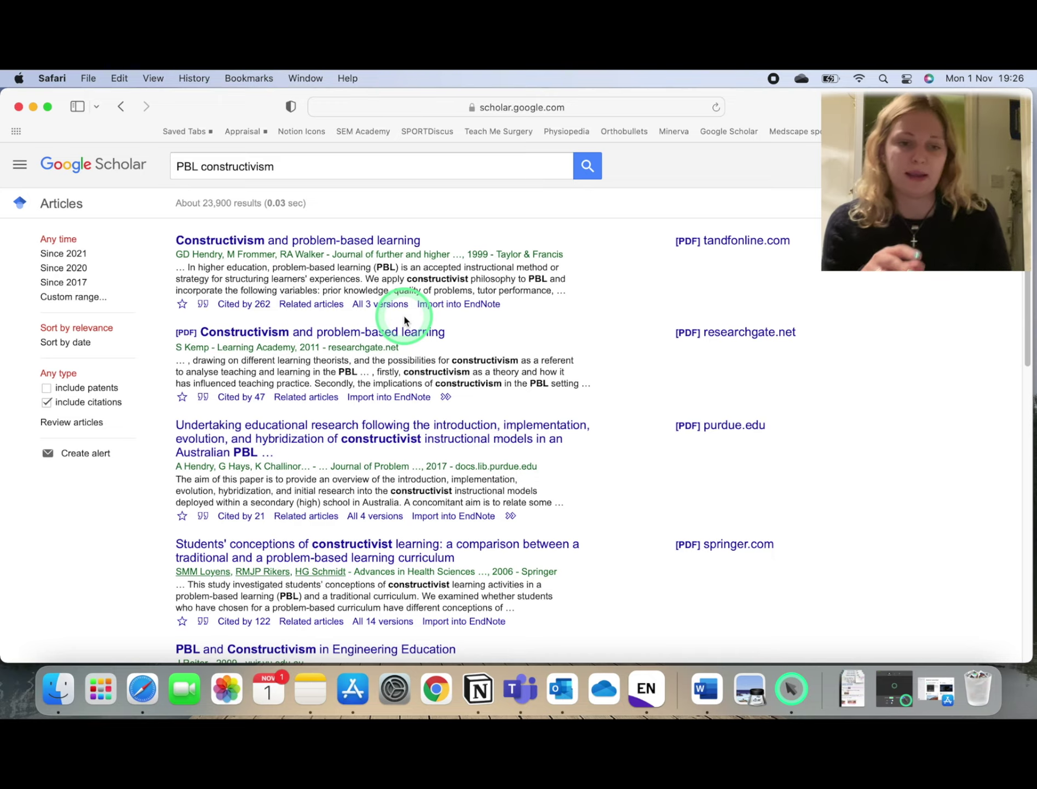
- Export the 1999 article "Constructivism and problem-based learning" for EndNote and open the downloaded scholar-72.enw in EndNote
left_click(368, 240)
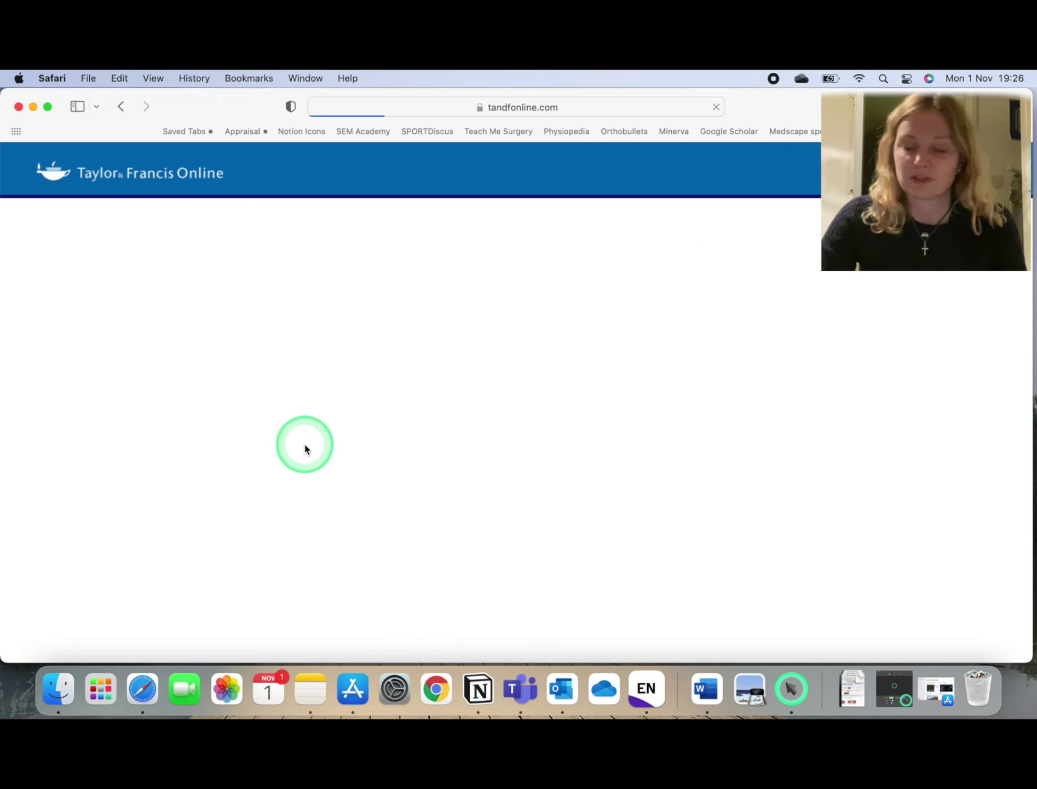
left_click(121, 106)
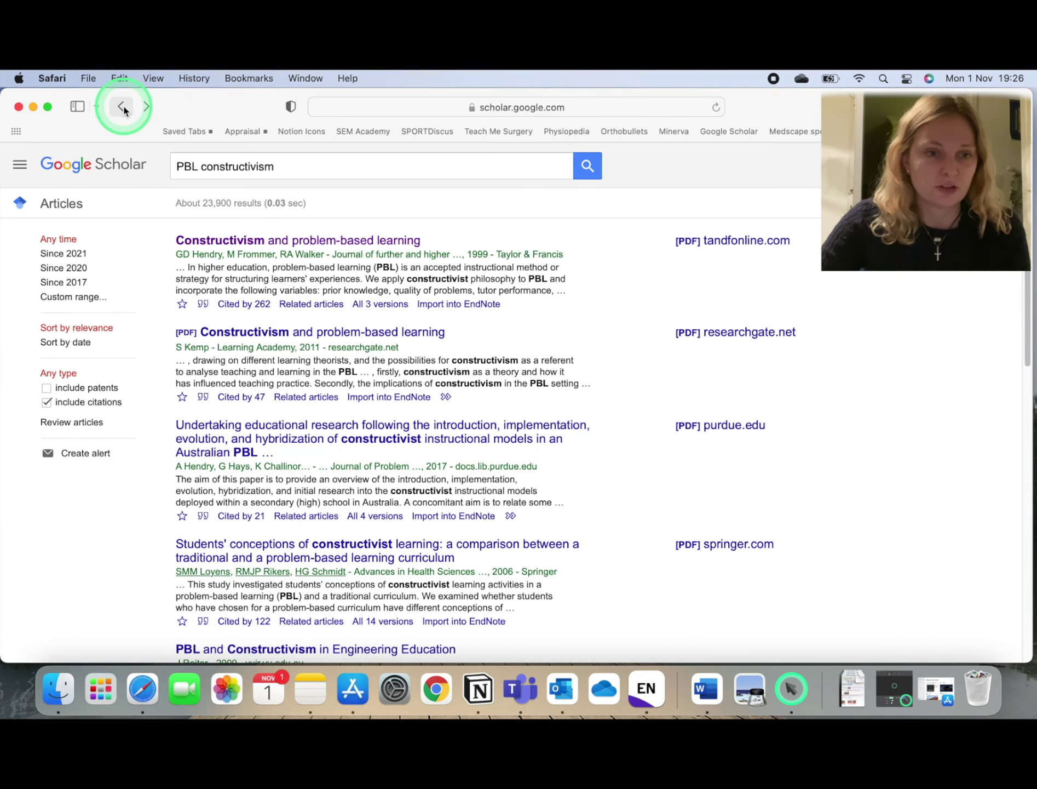
left_click(450, 310)
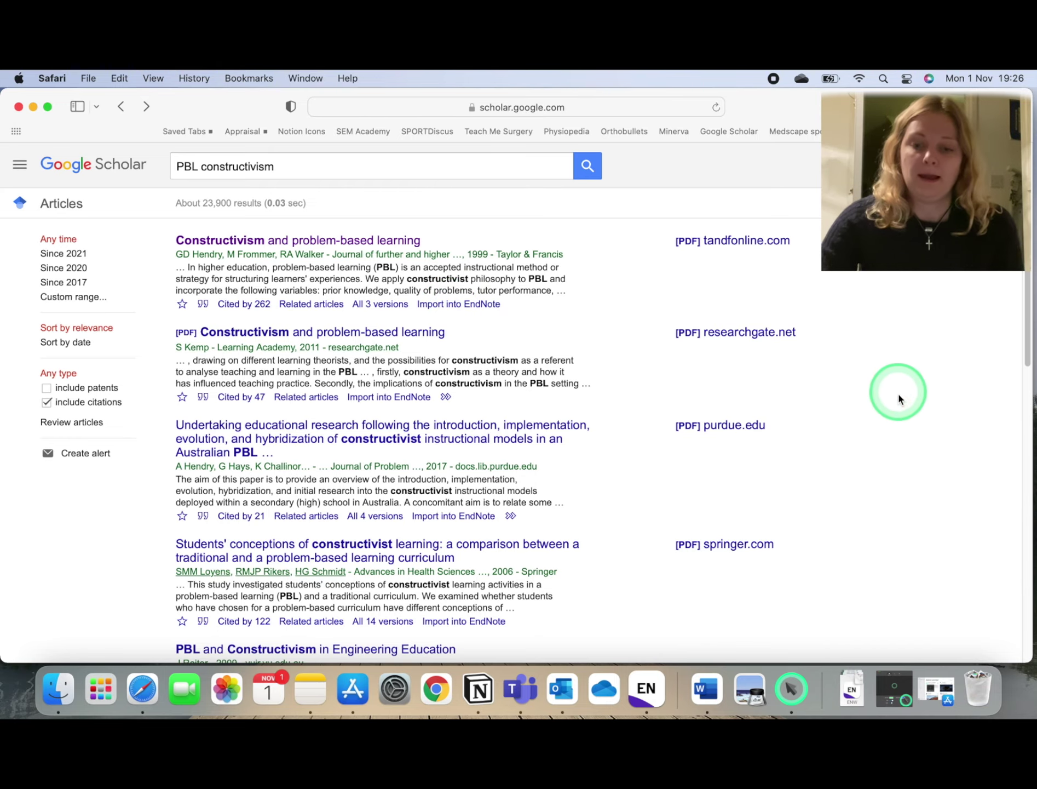
left_click(855, 693)
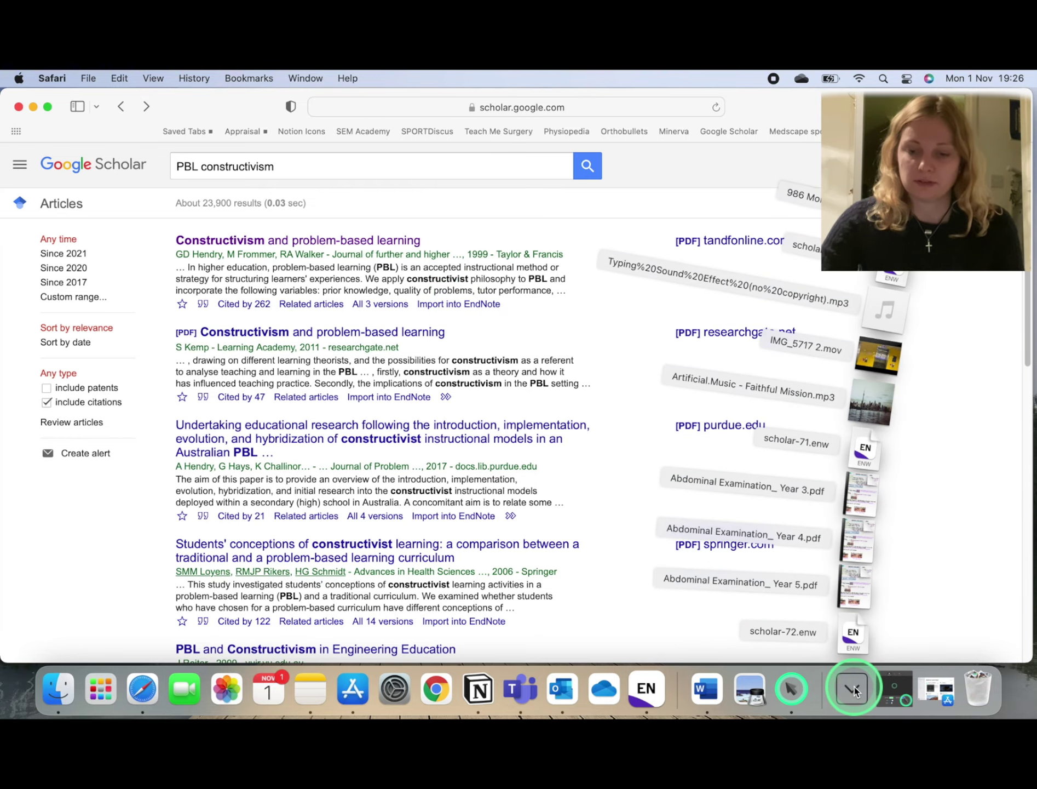
left_click(853, 633)
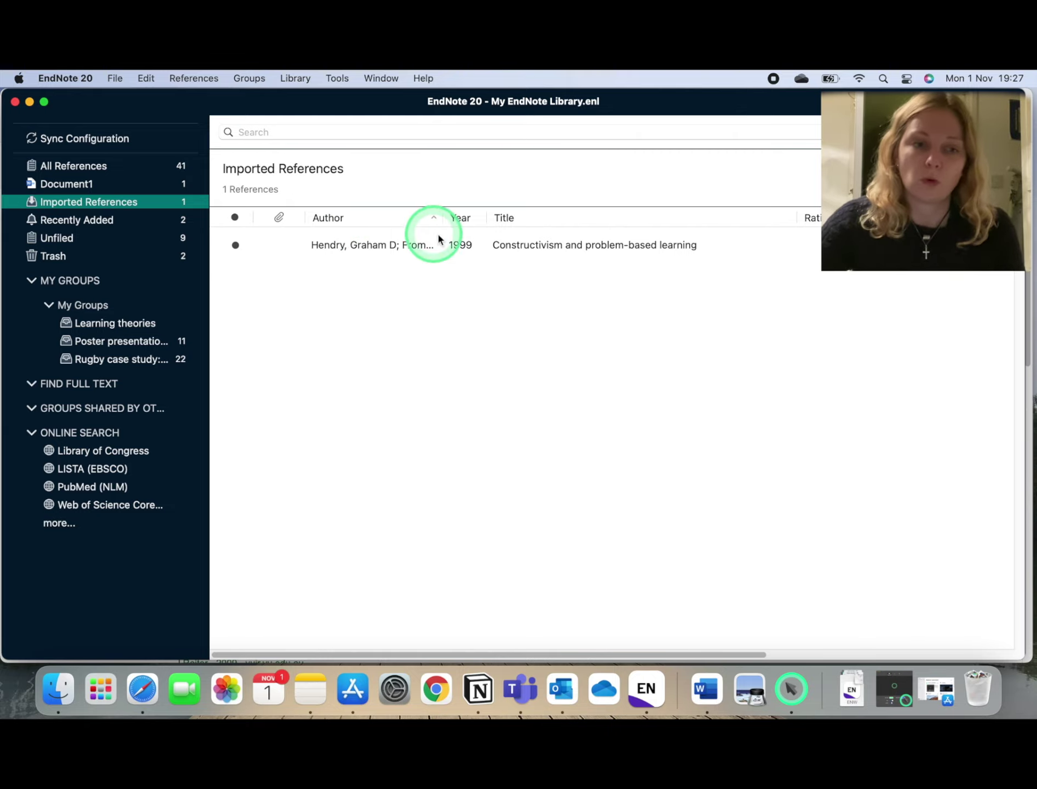
- Add the imported reference "Constructivism and problem-based learning" to the Learning theories group
right_click(542, 247)
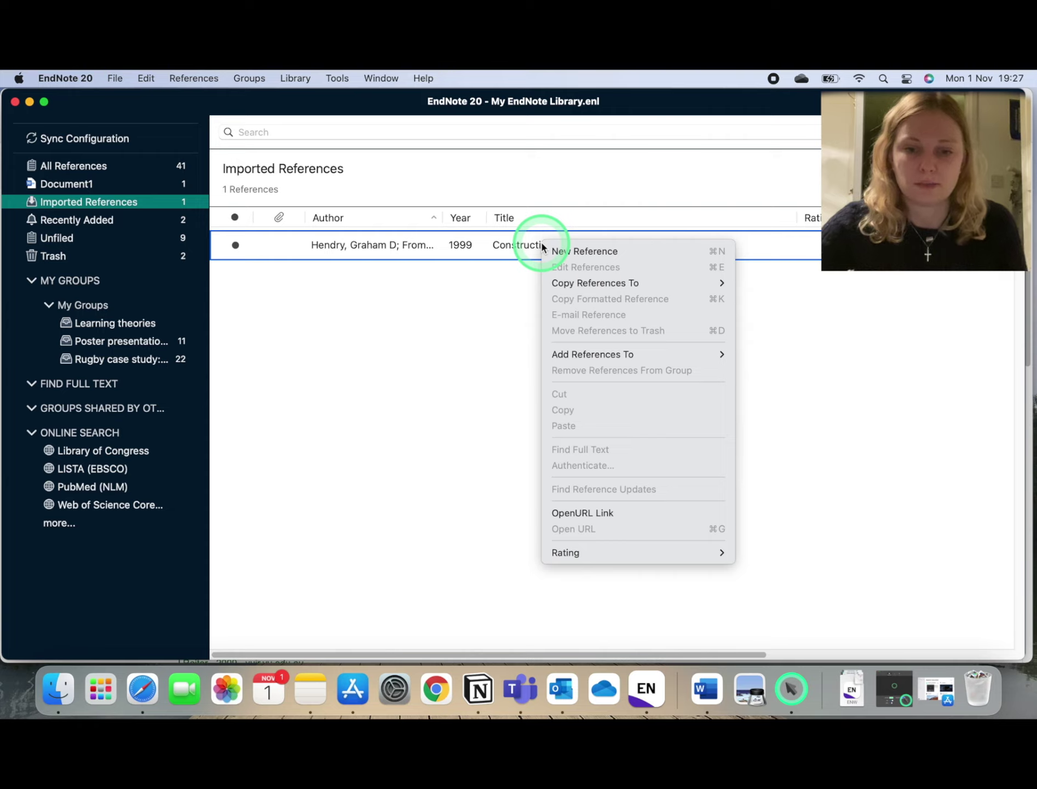
mouse_move(691, 353)
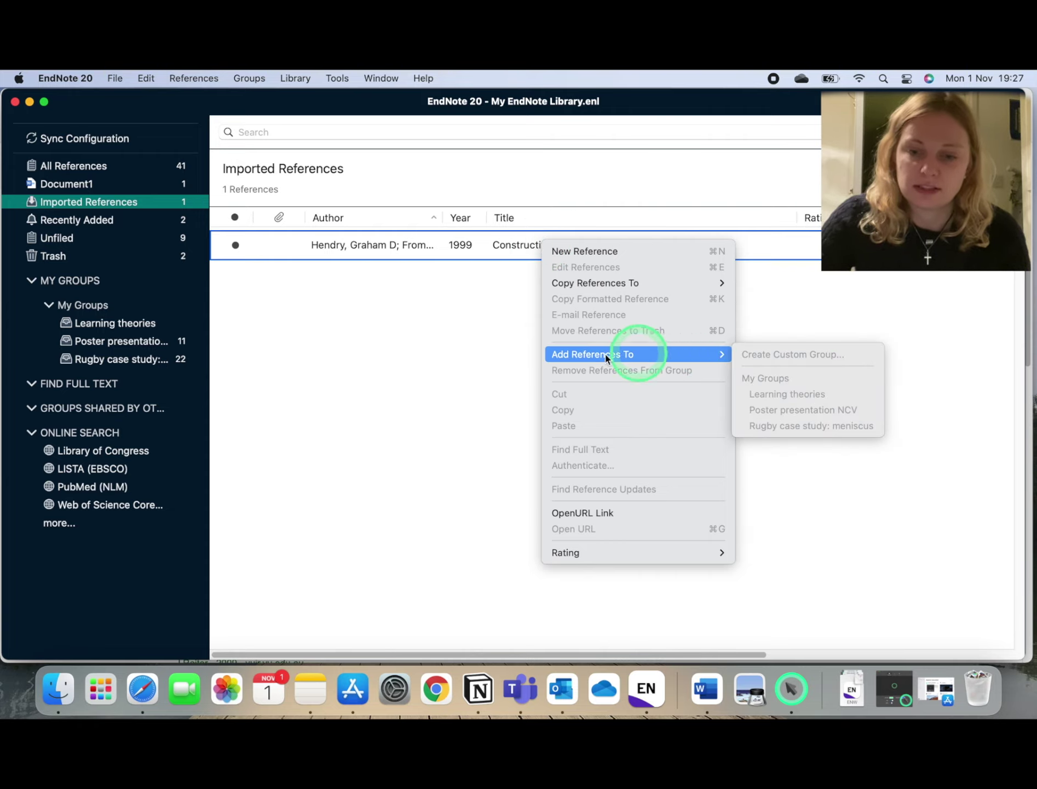
left_click(285, 298)
left_click(346, 247)
right_click(347, 247)
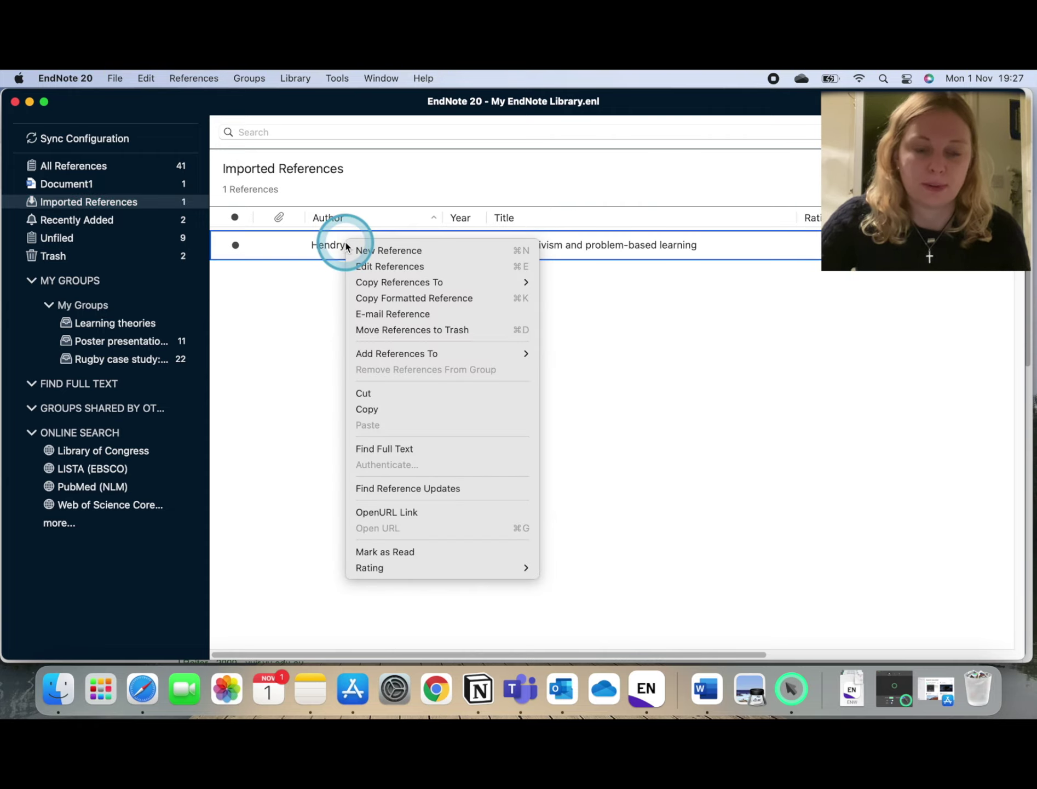
mouse_move(482, 359)
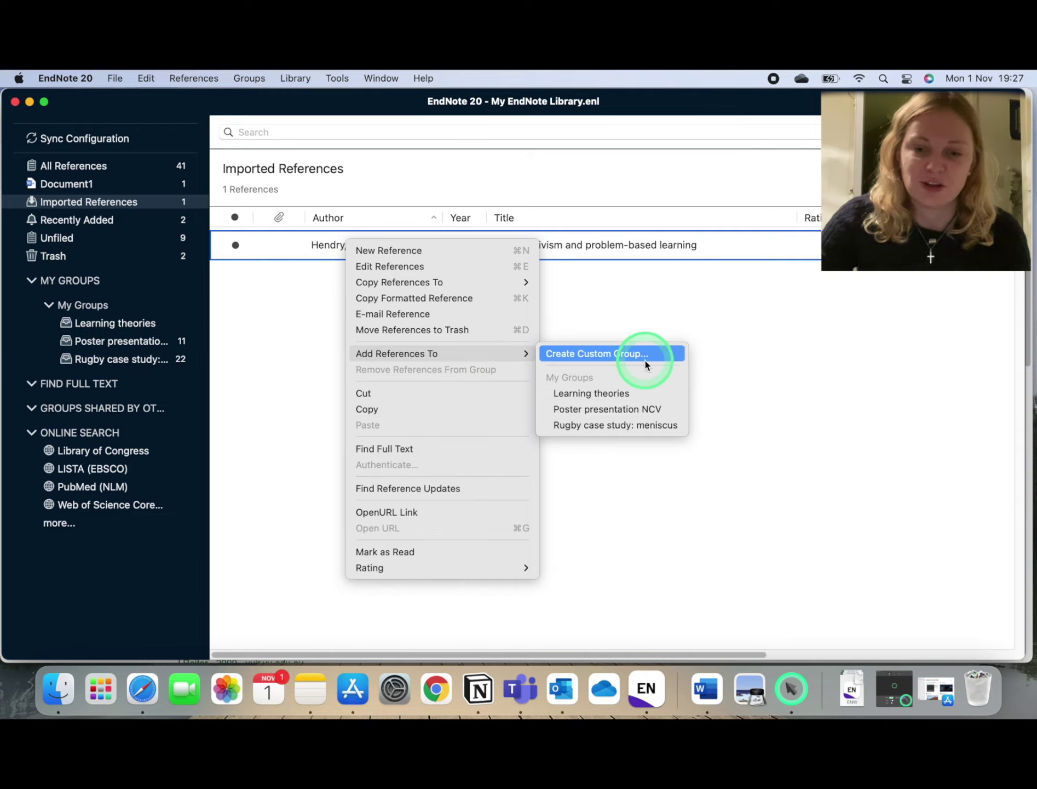
left_click(619, 392)
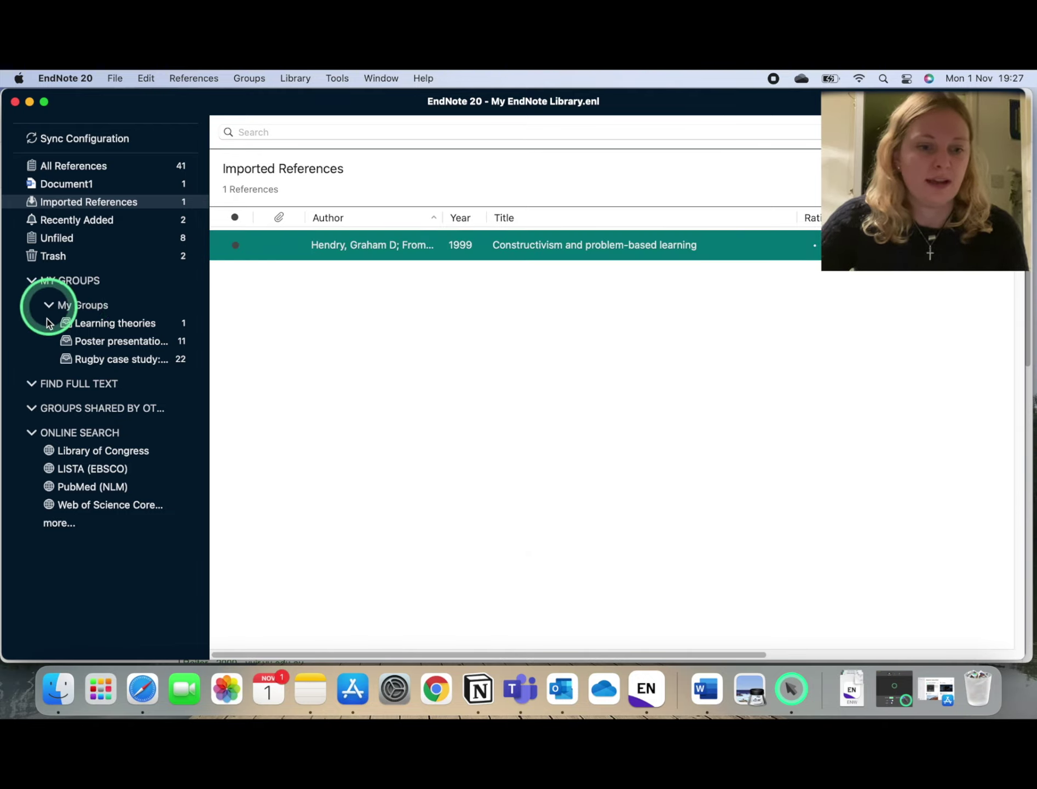
- Check the contents of the Learning theories group and look through the poster presentation and rugby case study groups
left_click(102, 326)
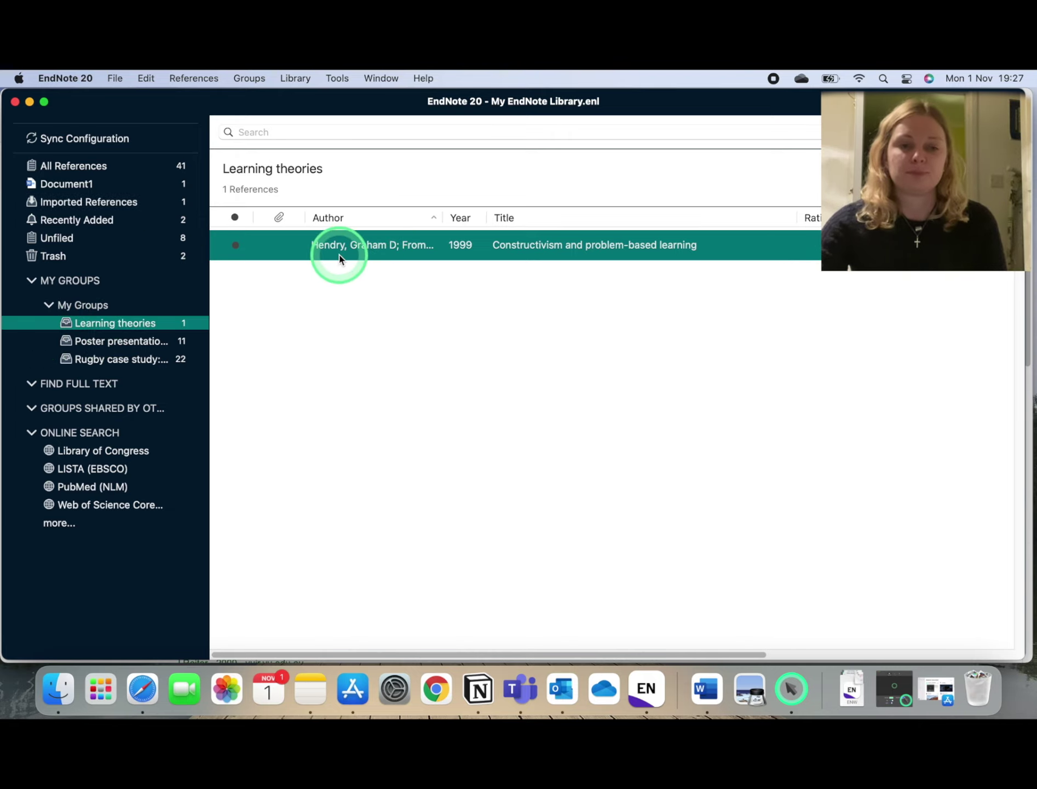
left_click(104, 342)
left_click(104, 361)
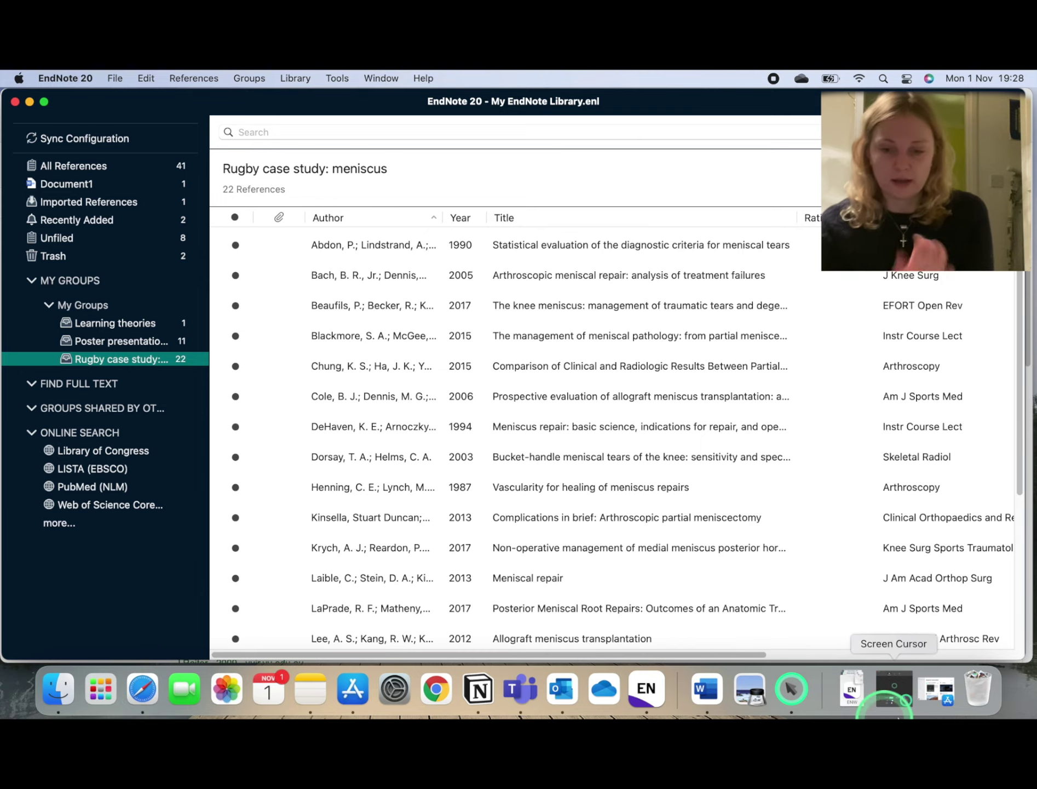
- Switch to Word, load the EndNote CWYW Word 16.bundle add-in for the blank document, and show the EndNote 20 tools
left_click(711, 689)
left_click(485, 395)
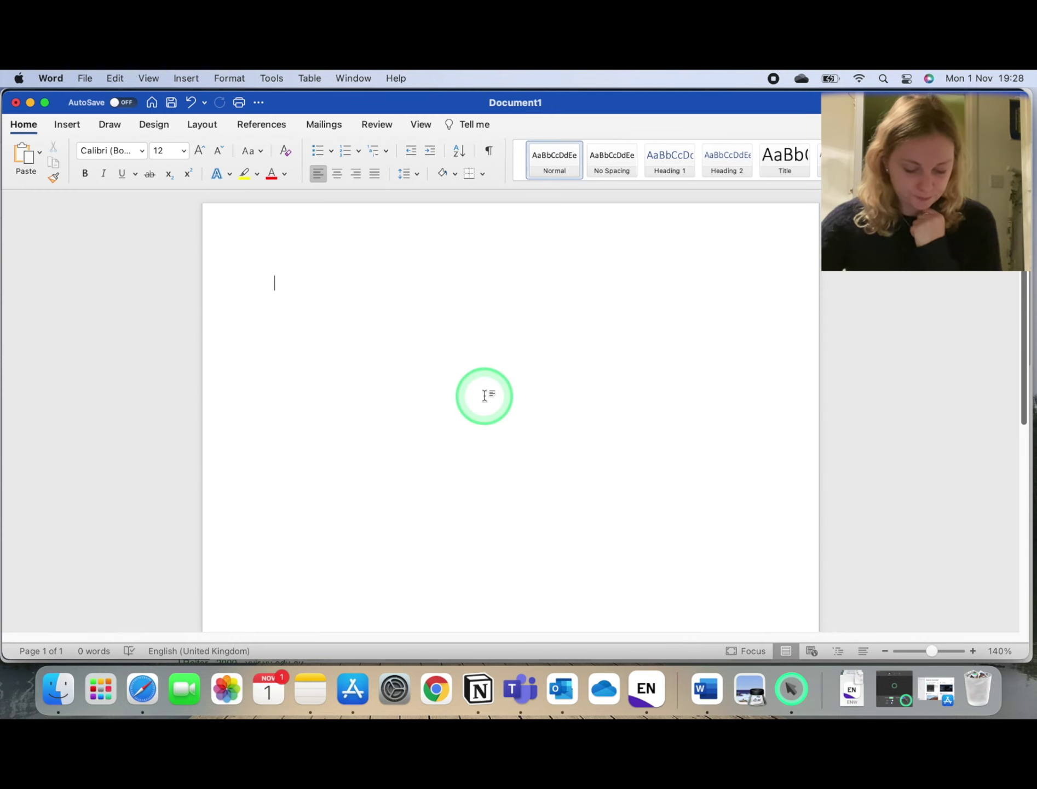
left_click(273, 80)
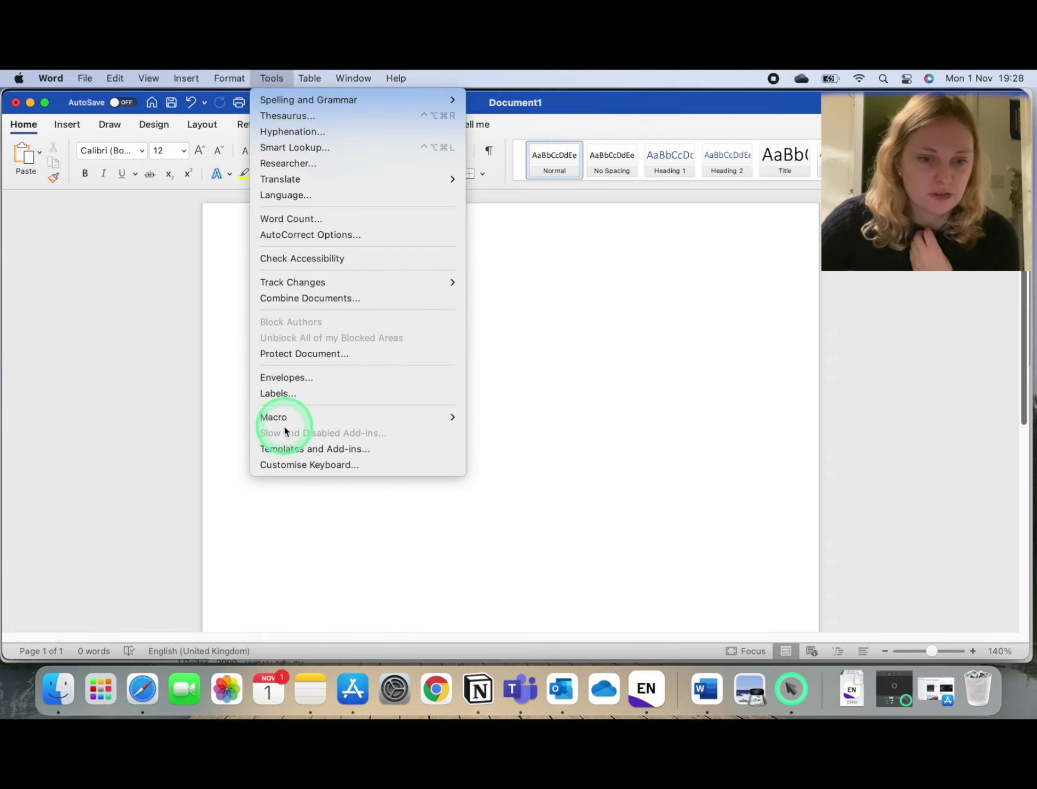
left_click(282, 450)
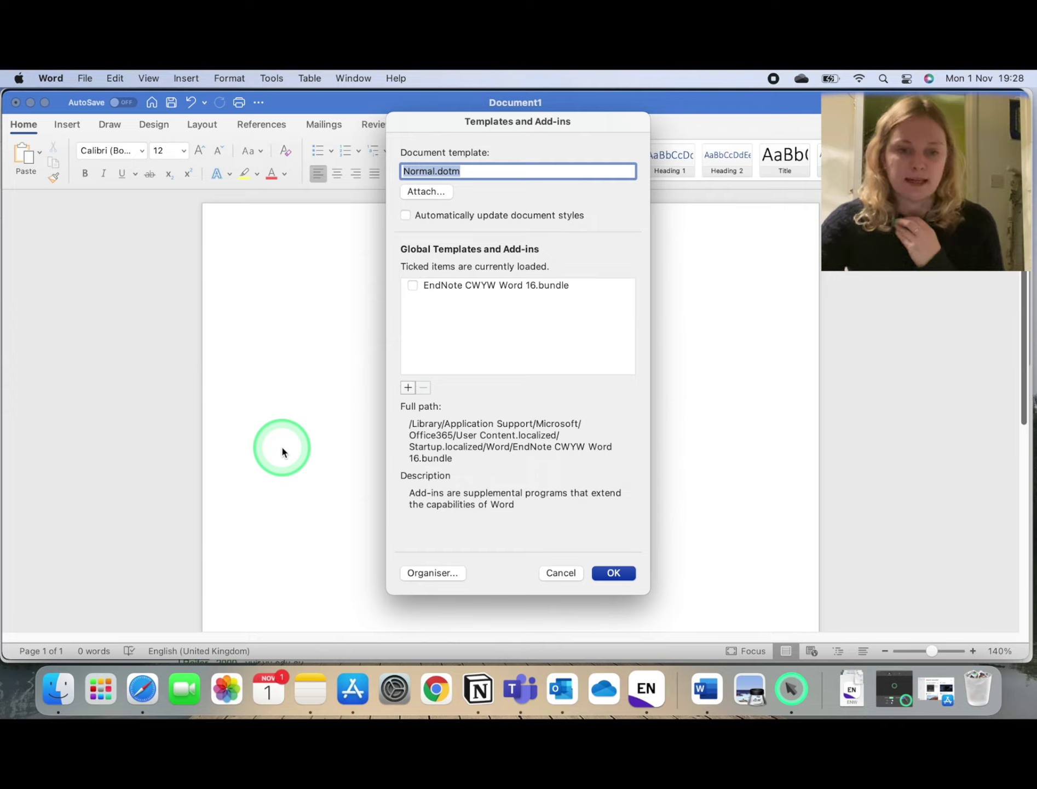
left_click(412, 286)
left_click(616, 572)
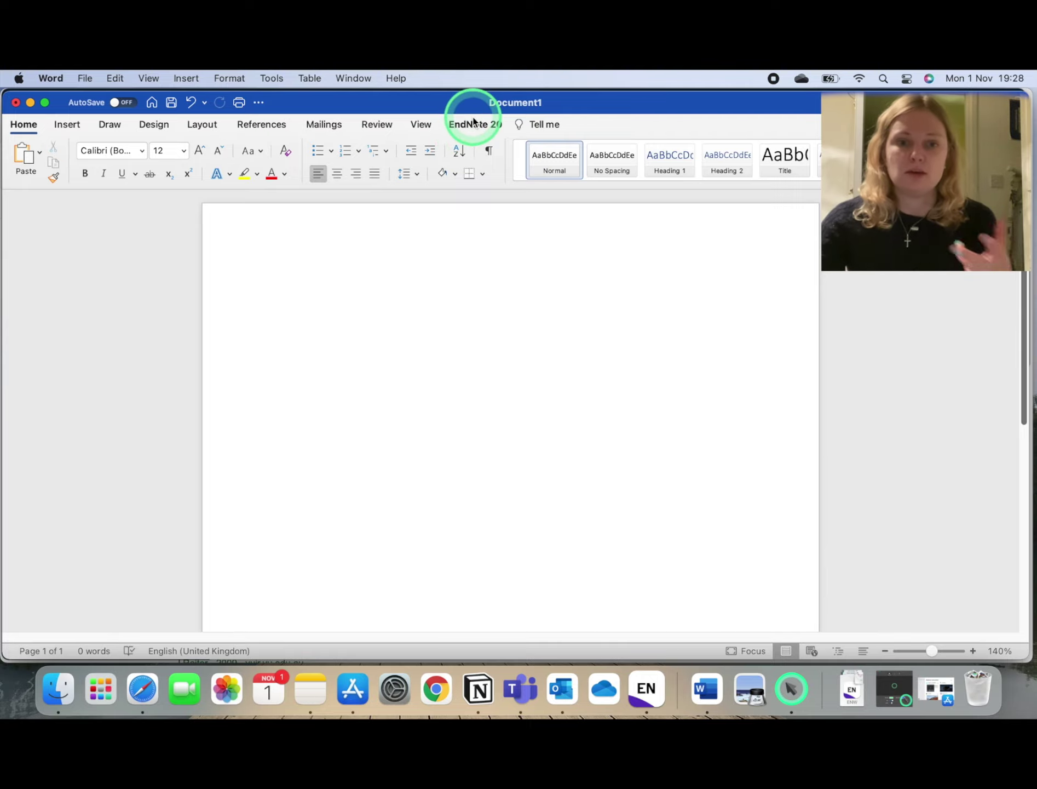
left_click(474, 128)
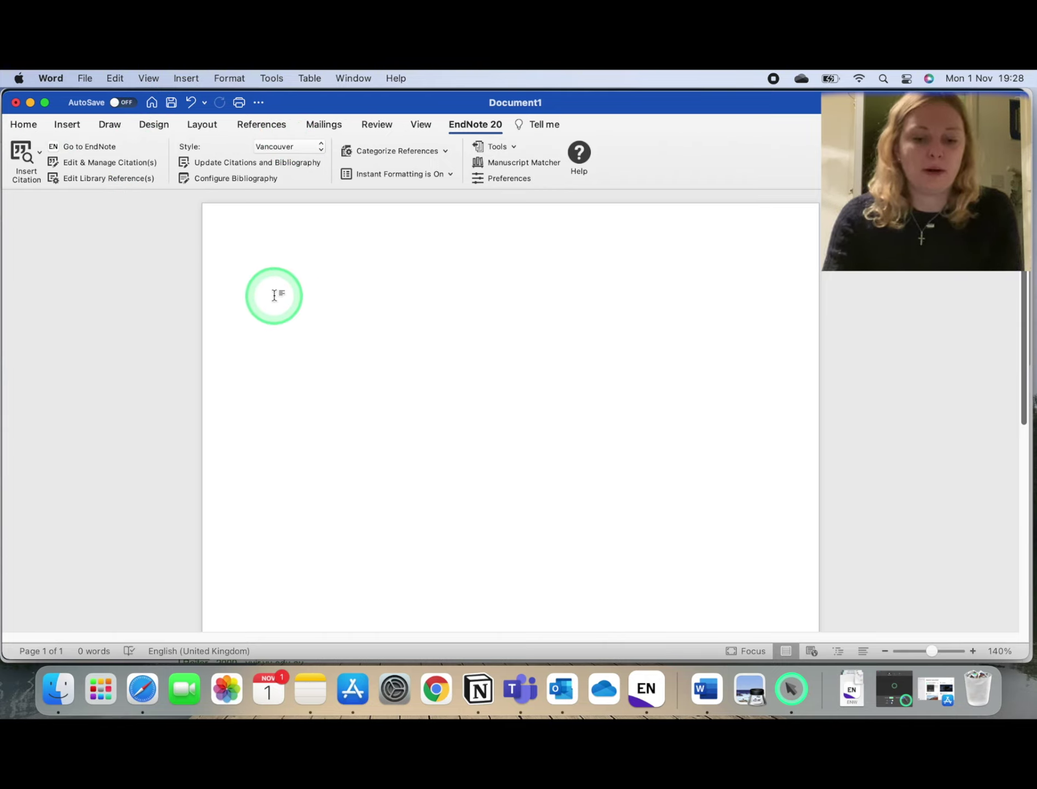
- Write "PBL is based on constructivism" in the blank document
type("PBL is ")
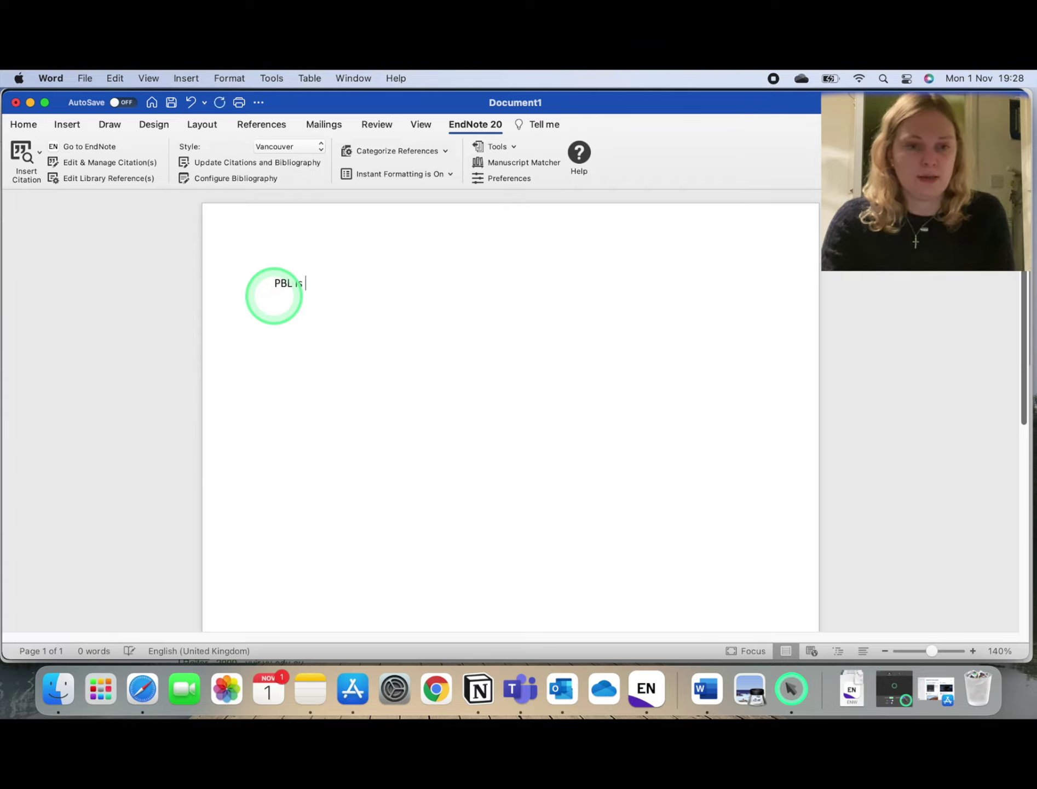
type("based on constru")
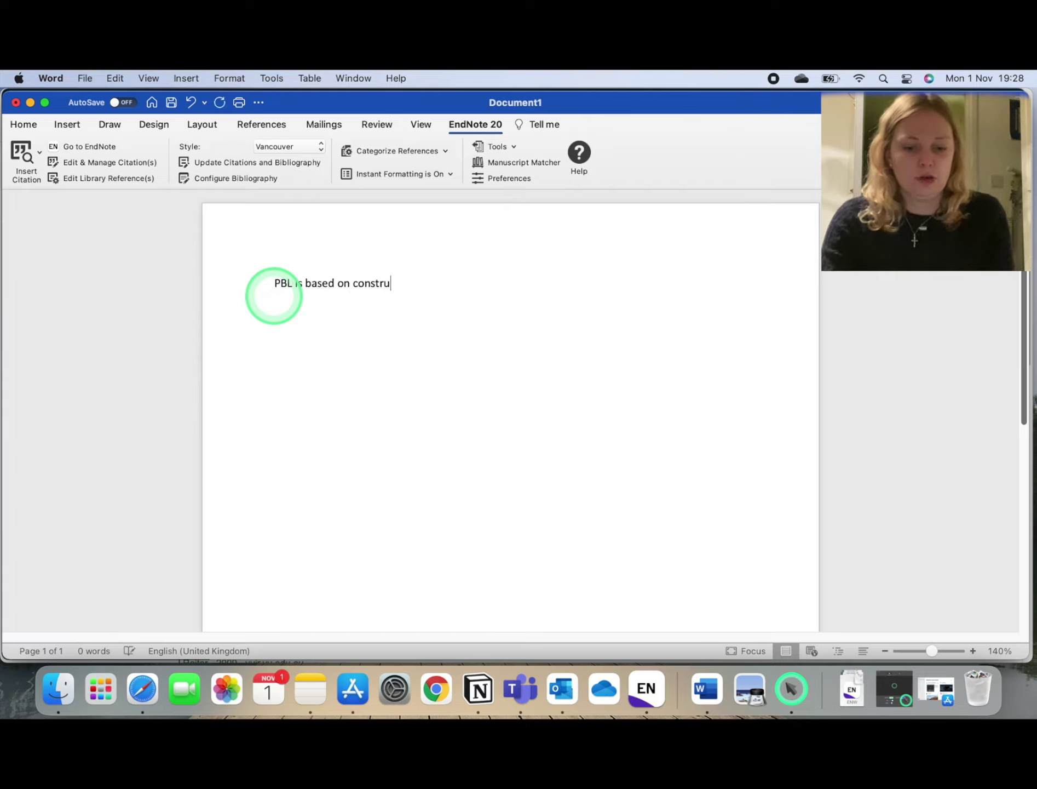
type("ctivism")
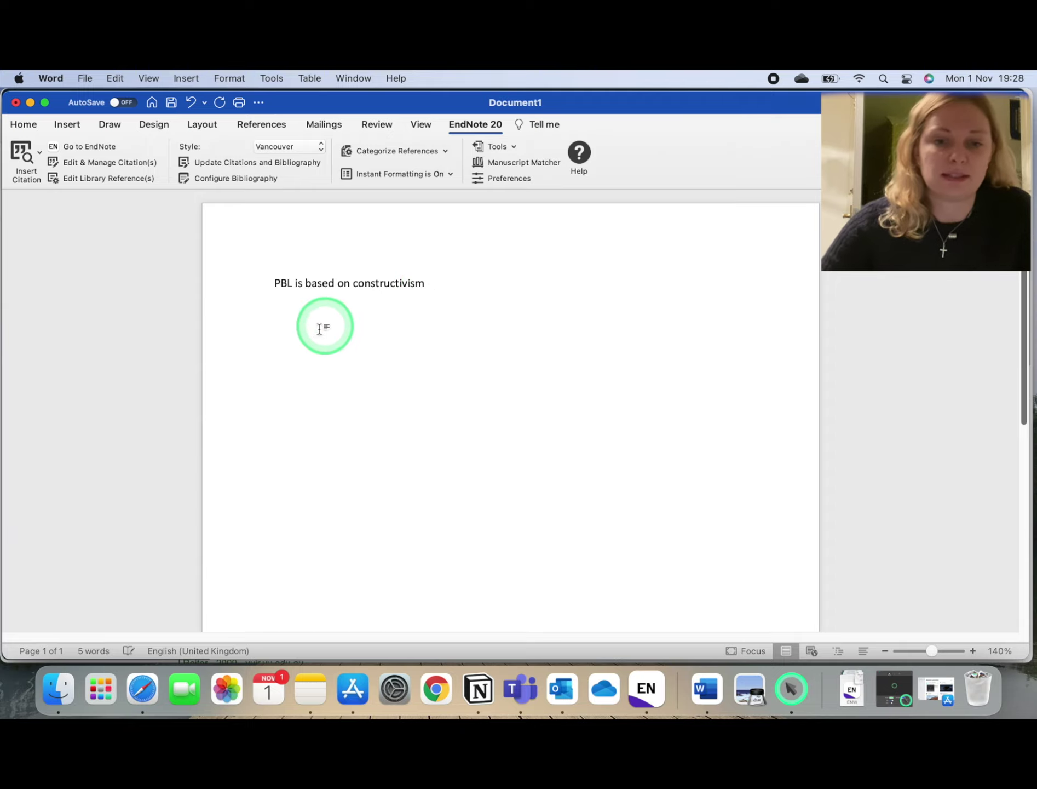
- Find the 1999 reference by searching EndNote for "constructivism", insert its citation after the sentence, and undo the insertion
left_click(23, 152)
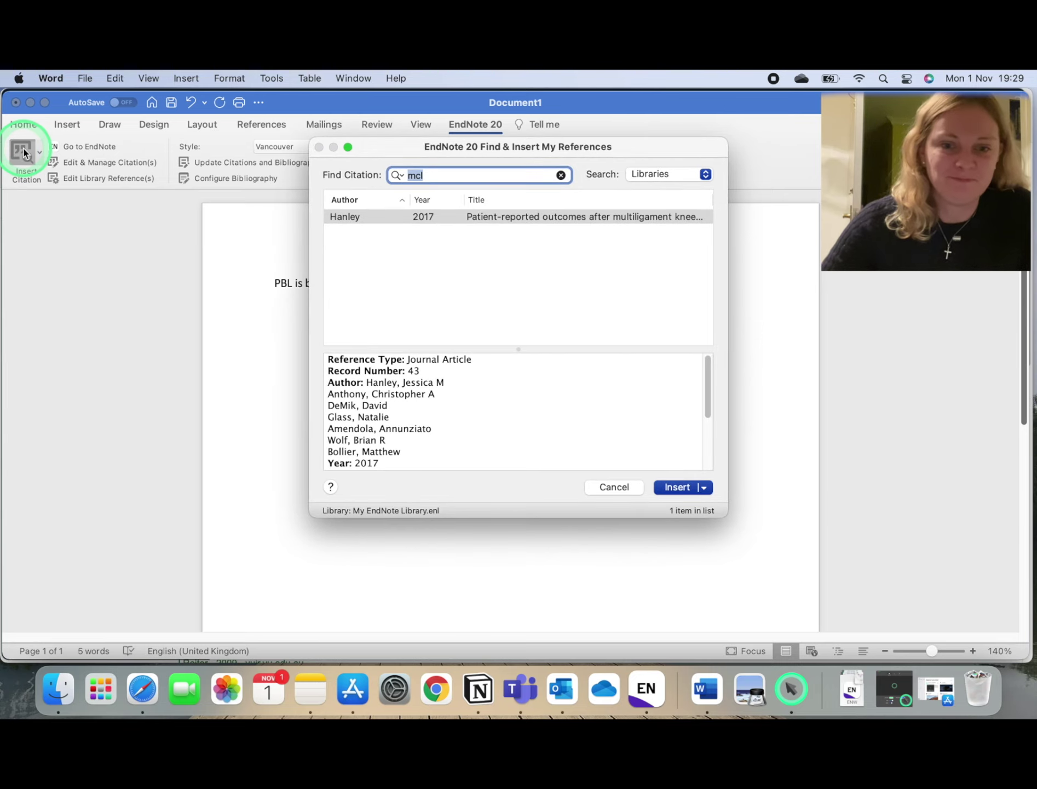
key("BackSpace")
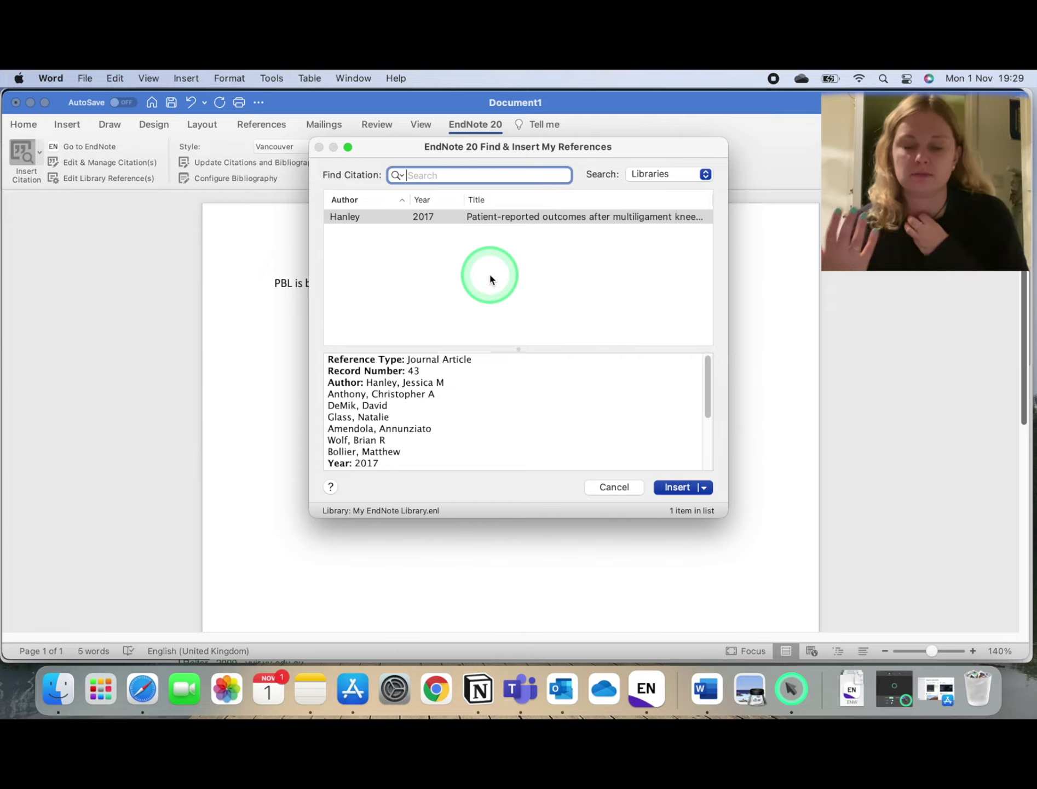
type("construct")
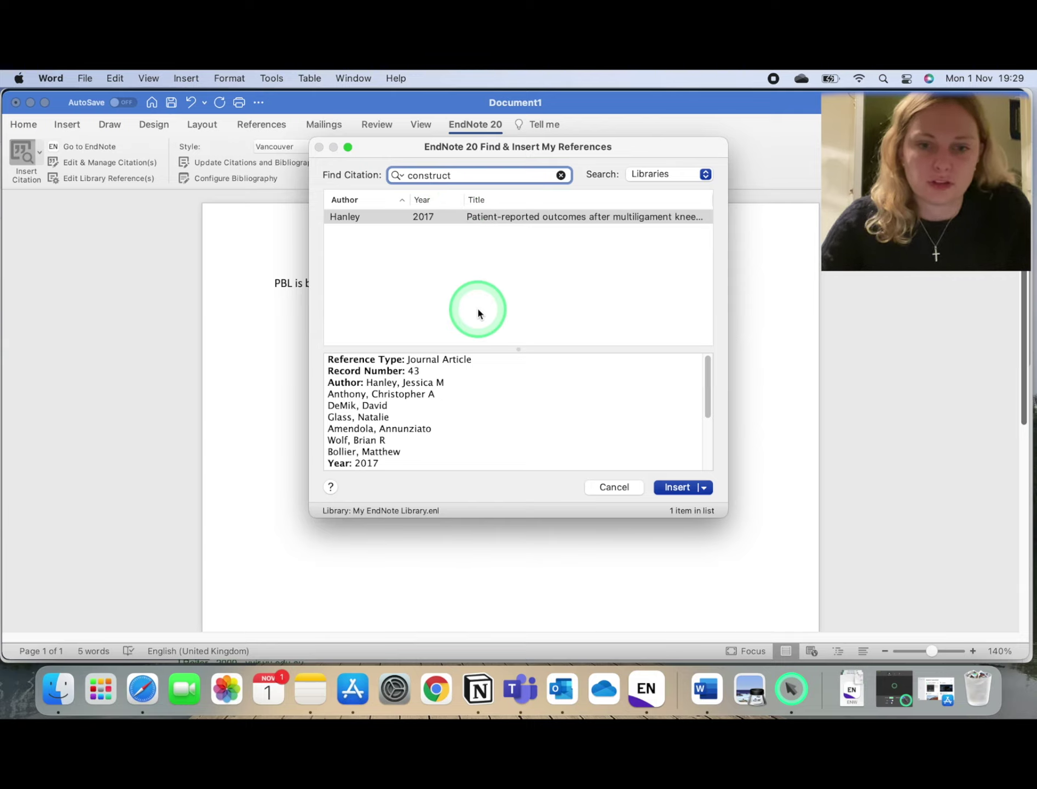
type("ivism")
key("Return")
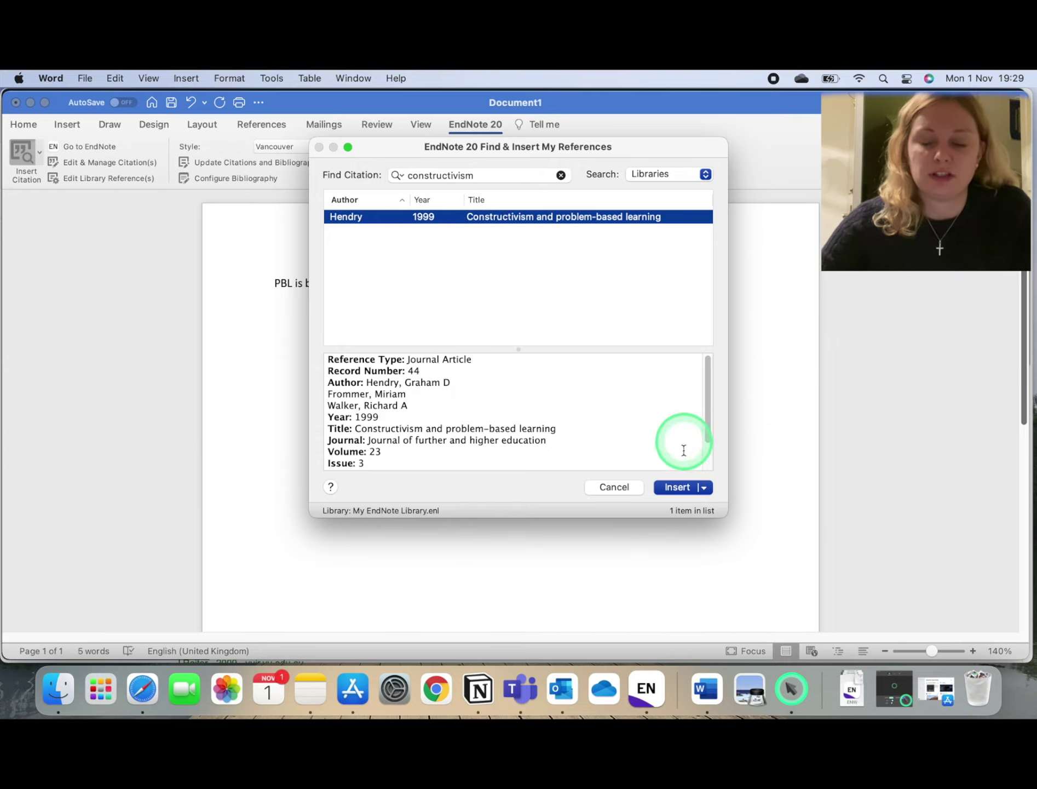
left_click(668, 487)
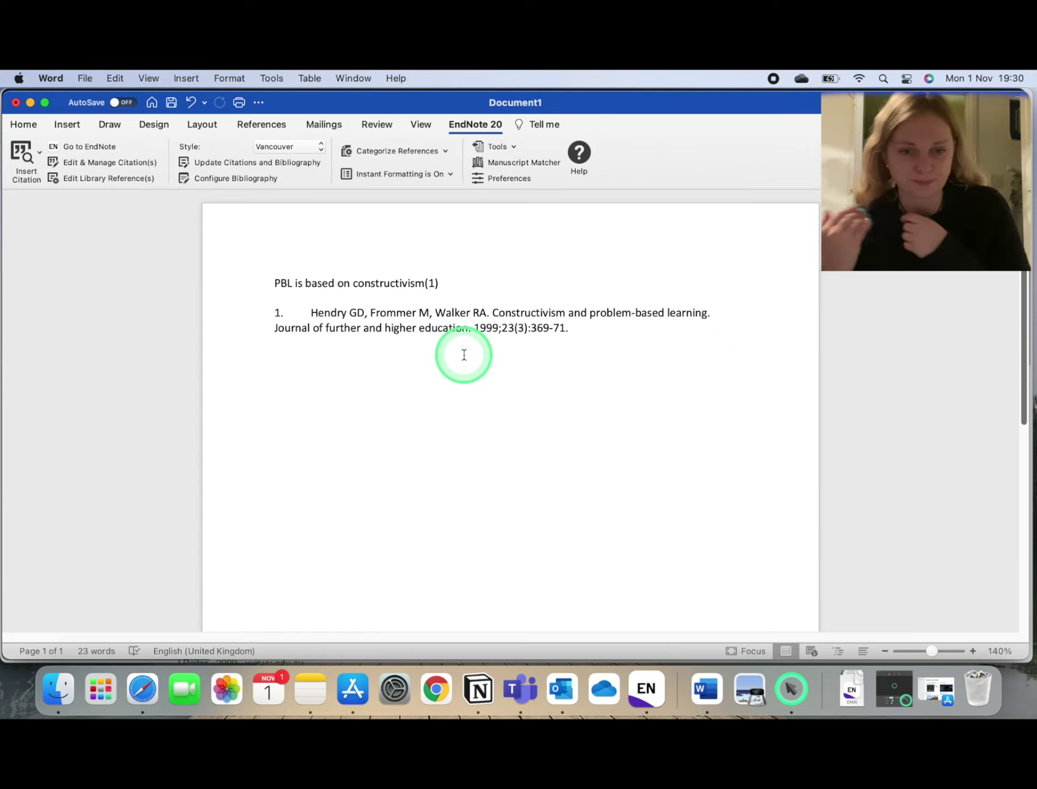
key("super+z")
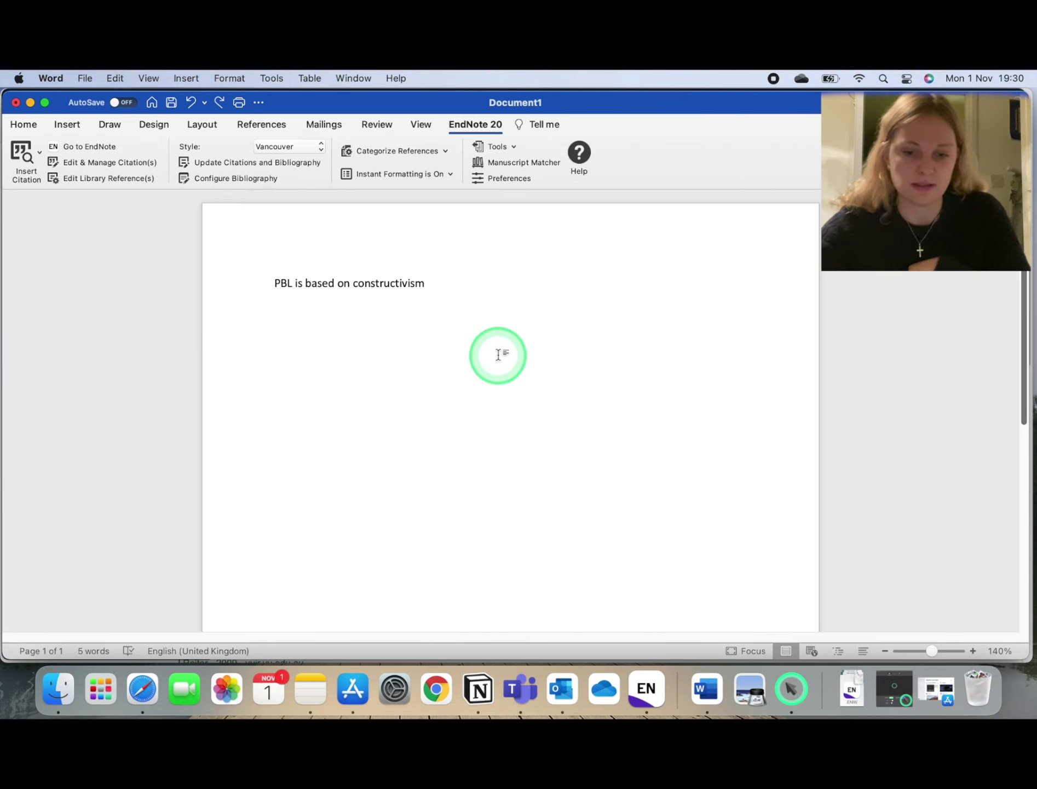
- Switch to EndNote and insert "Constructivism and problem-based learning" from the Learning theories group as a citation in the Word document
left_click(647, 696)
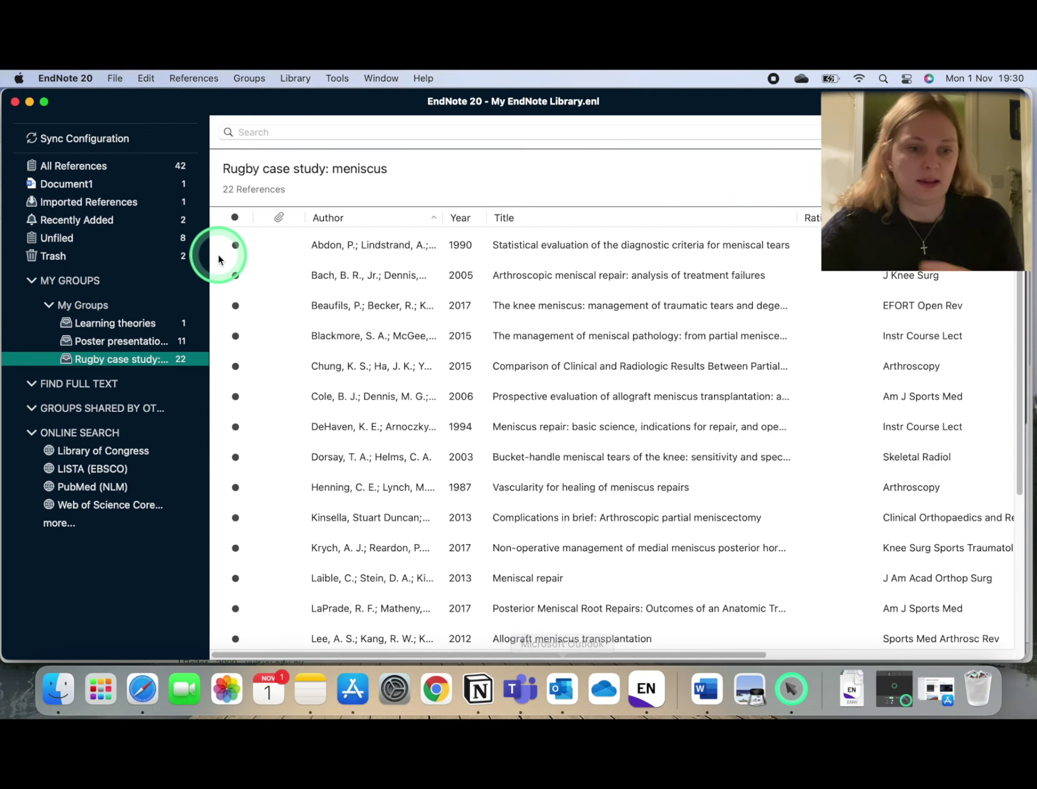
left_click(109, 323)
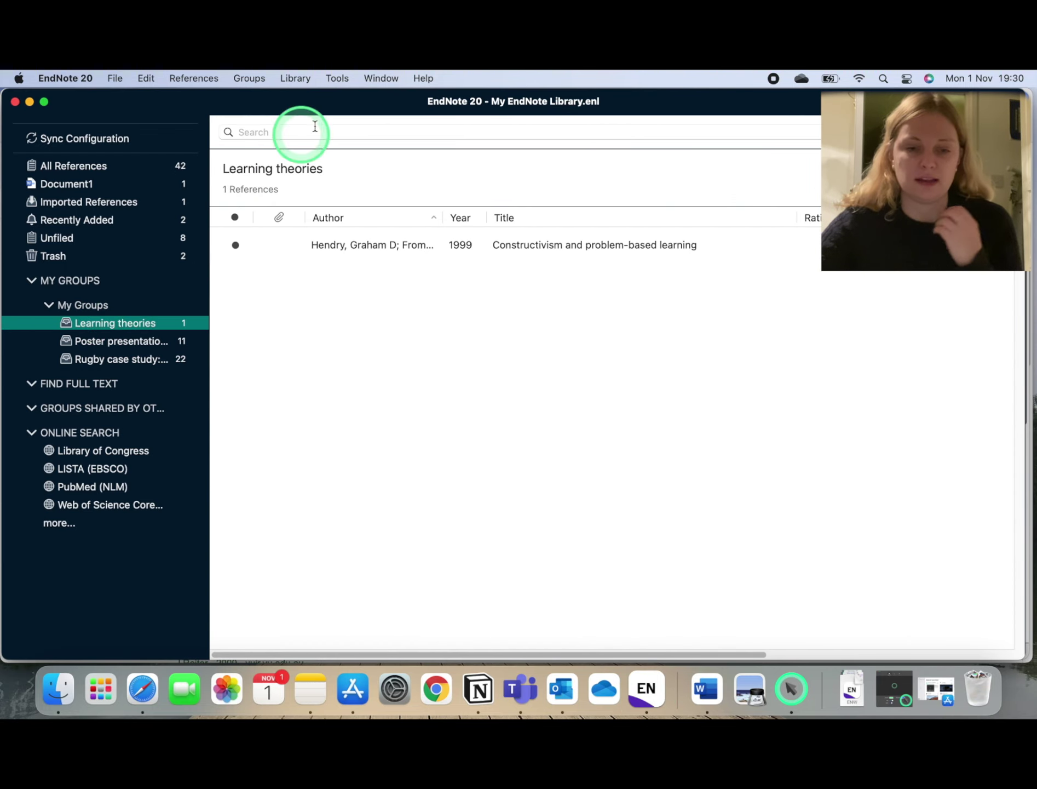
left_click(516, 245)
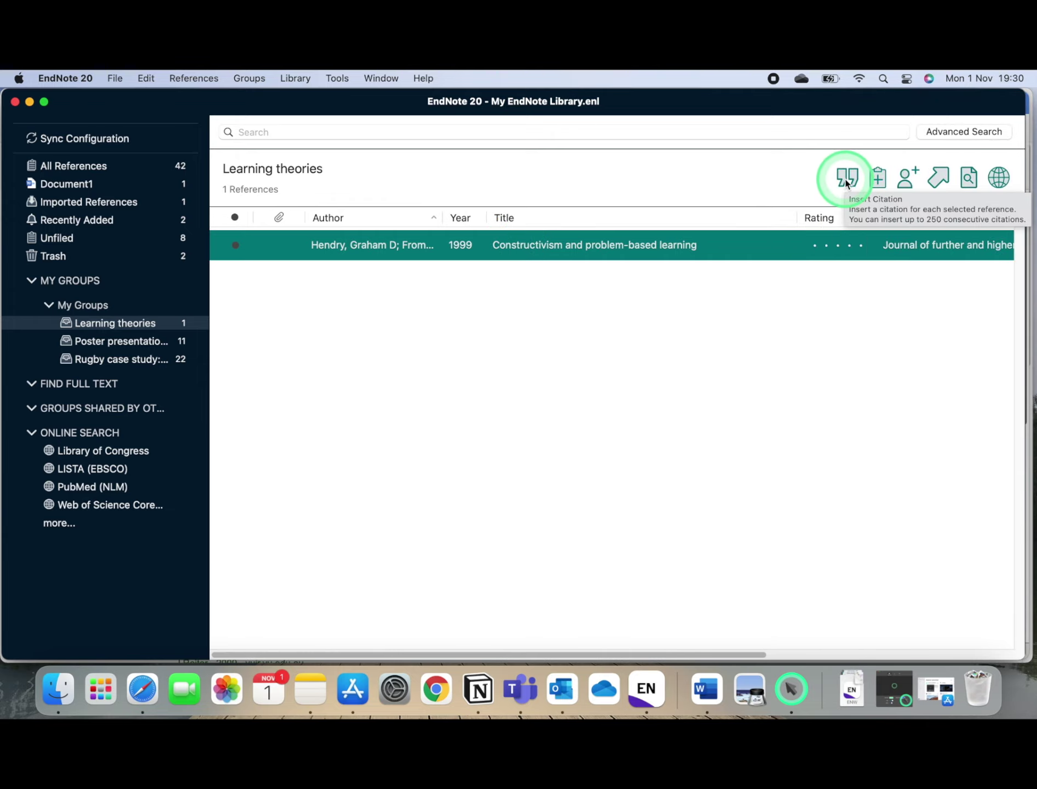
left_click(846, 179)
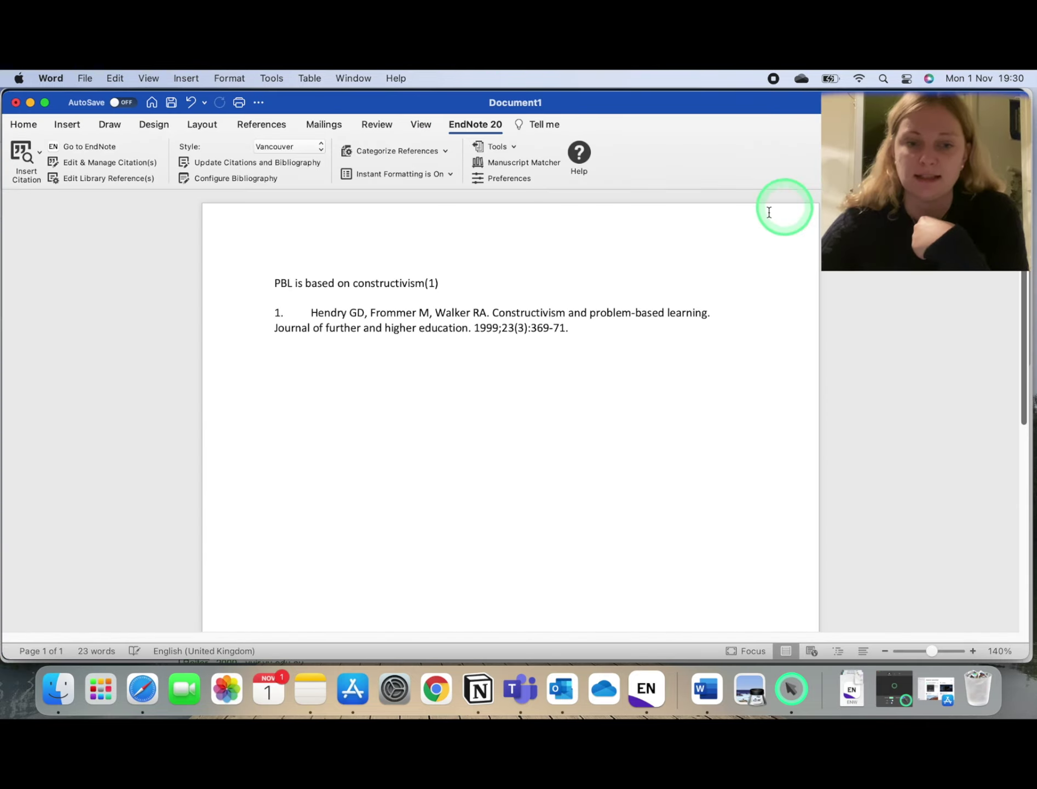